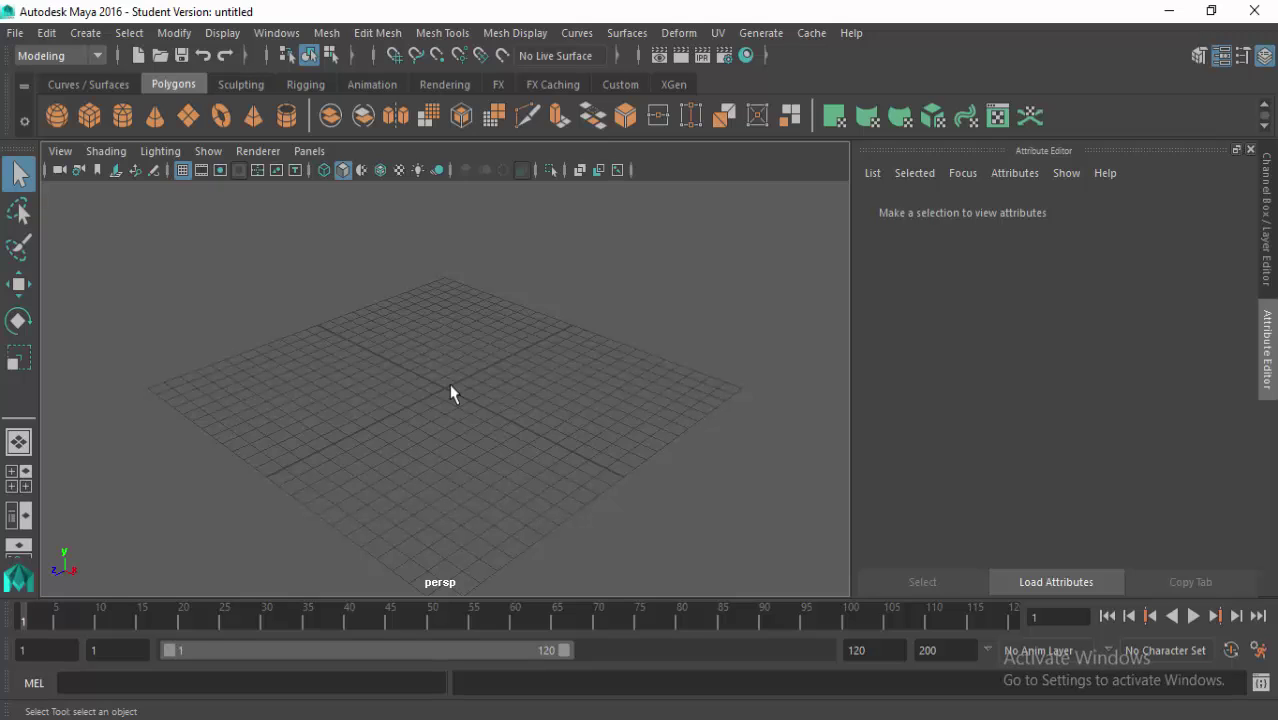
Switch the viewport to the front view and open its View menu for image plane options
key(space)
drag(450, 385, 445, 431)
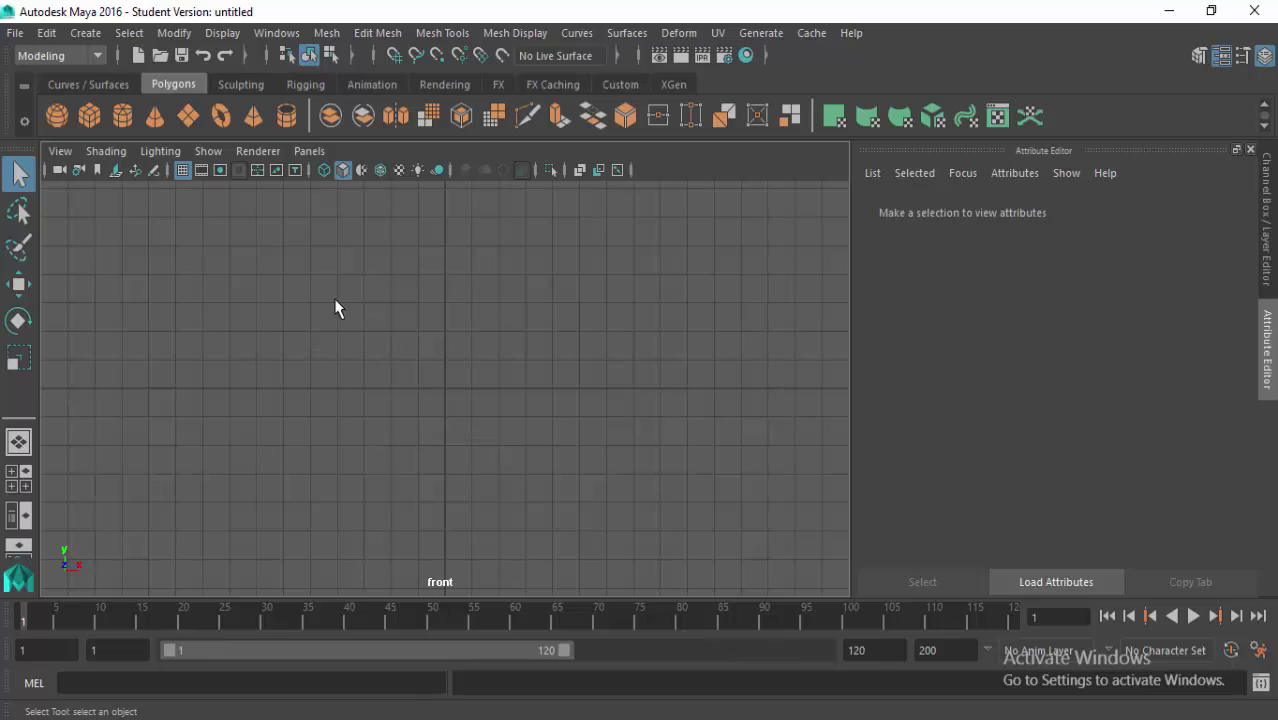
click(59, 151)
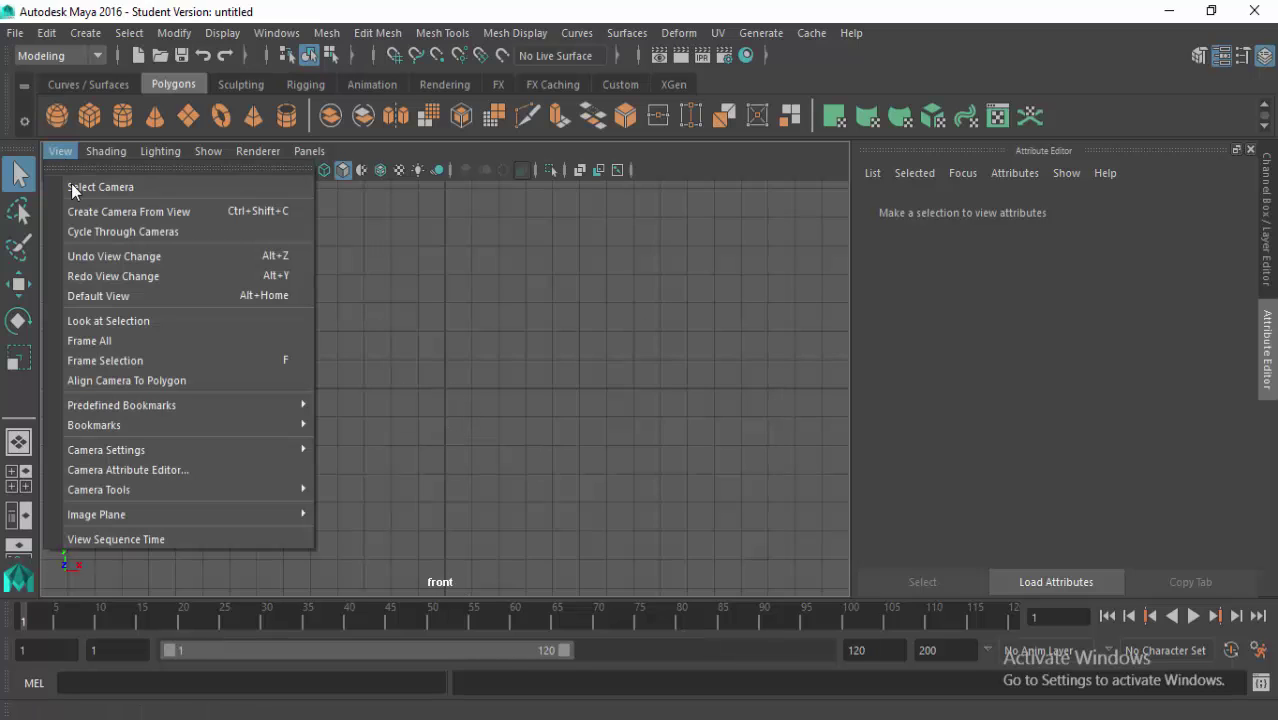
mouse_move(96, 514)
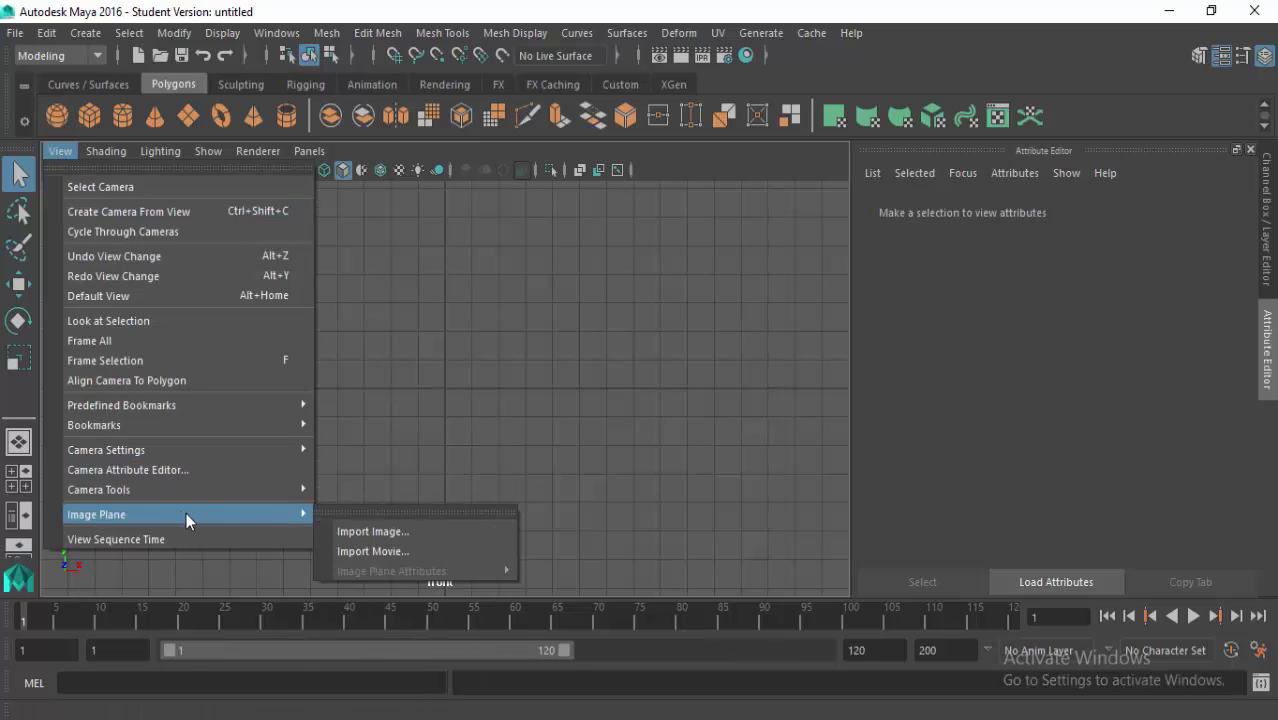
Import light-bulbs-set_23-2147517908.jpg from Desktop > lamp as the front view's image plane
click(356, 530)
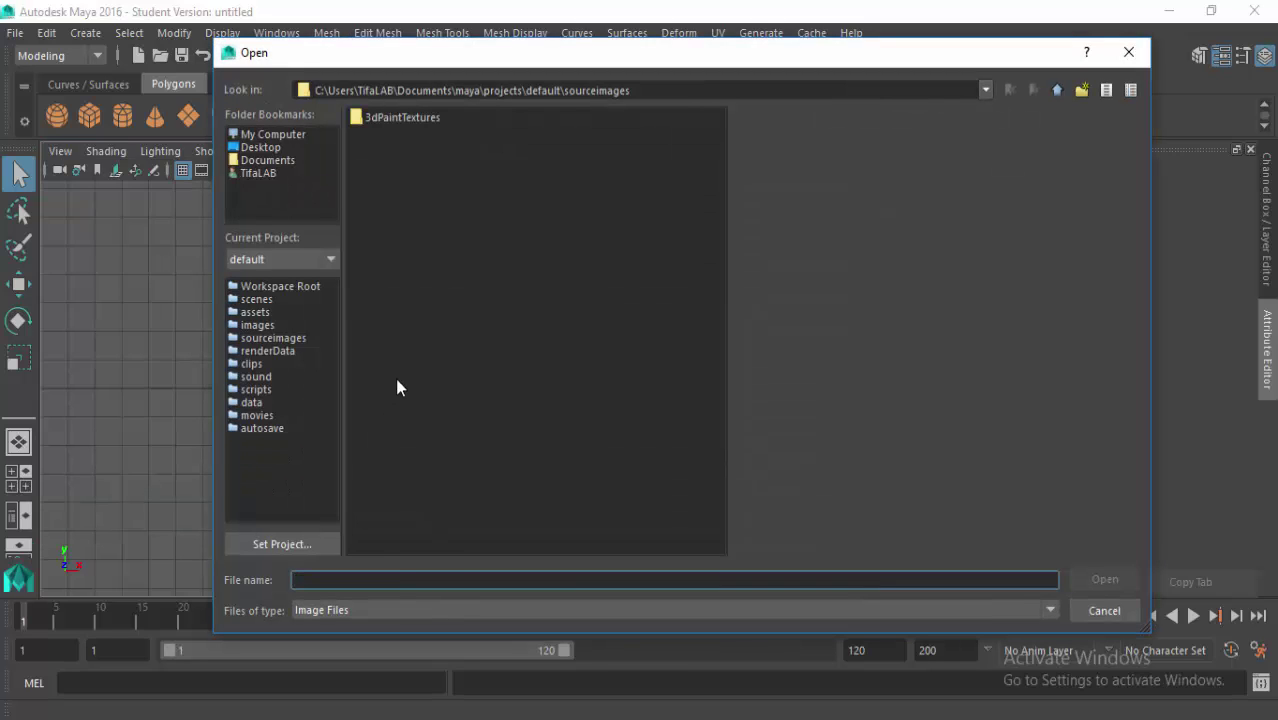
click(249, 148)
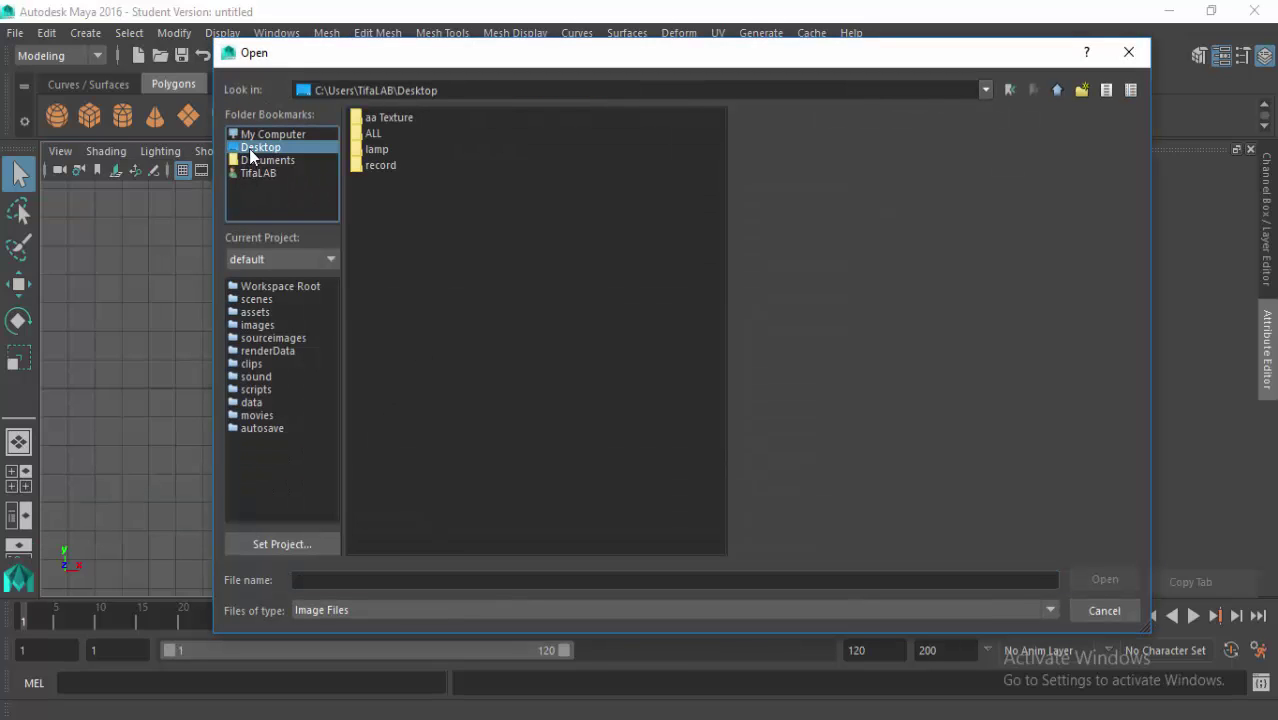
double_click(367, 151)
click(450, 483)
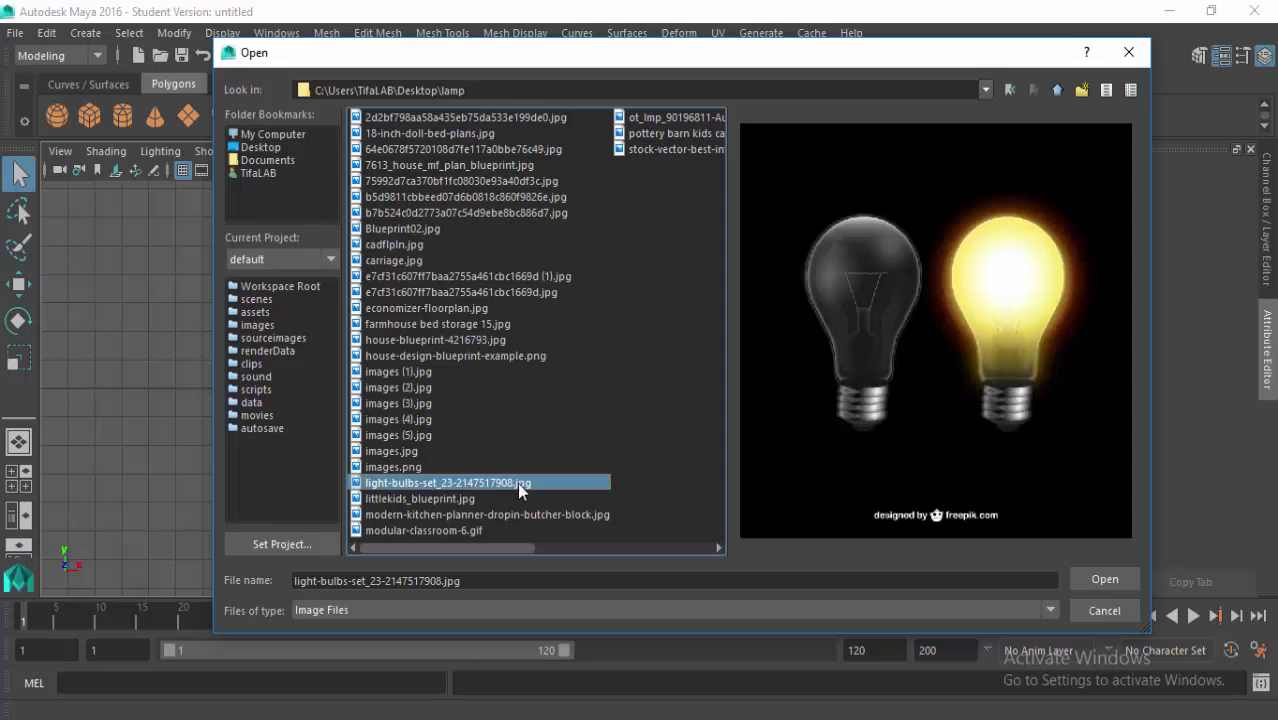
click(1104, 579)
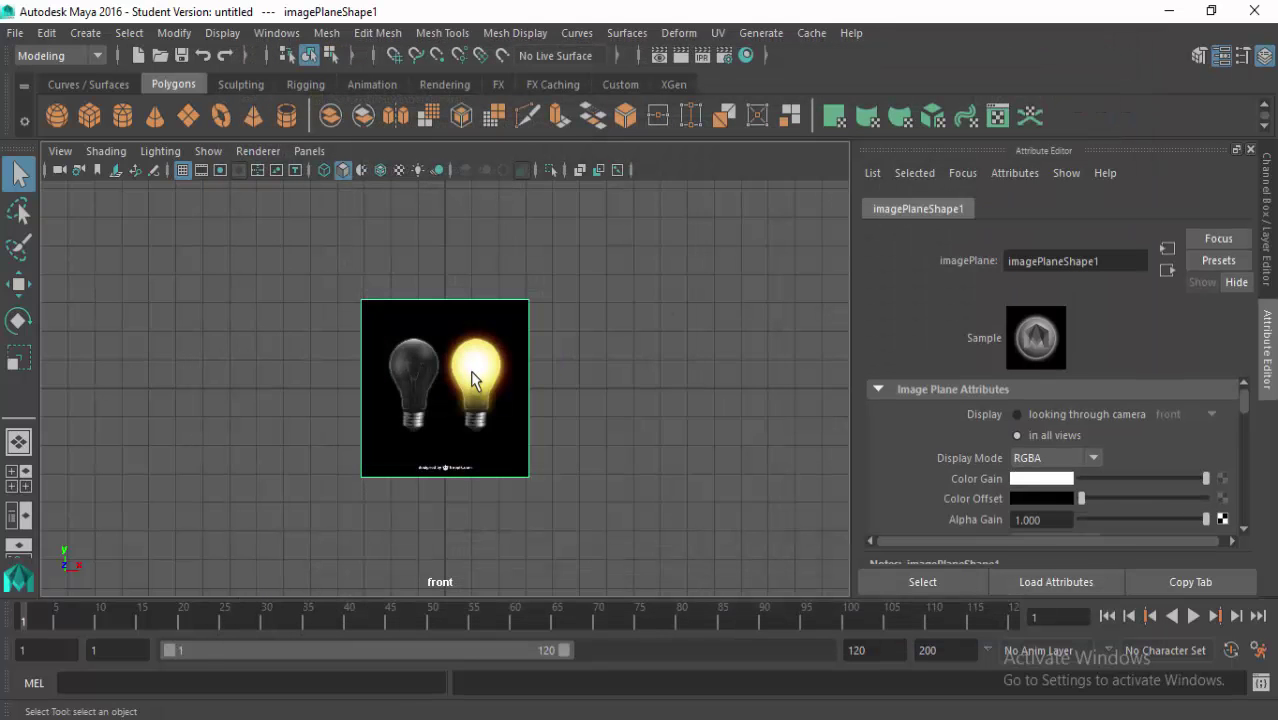
In the perspective view, move the image plane back along Z to -1.030
scroll(473, 380, up, 3)
key(space)
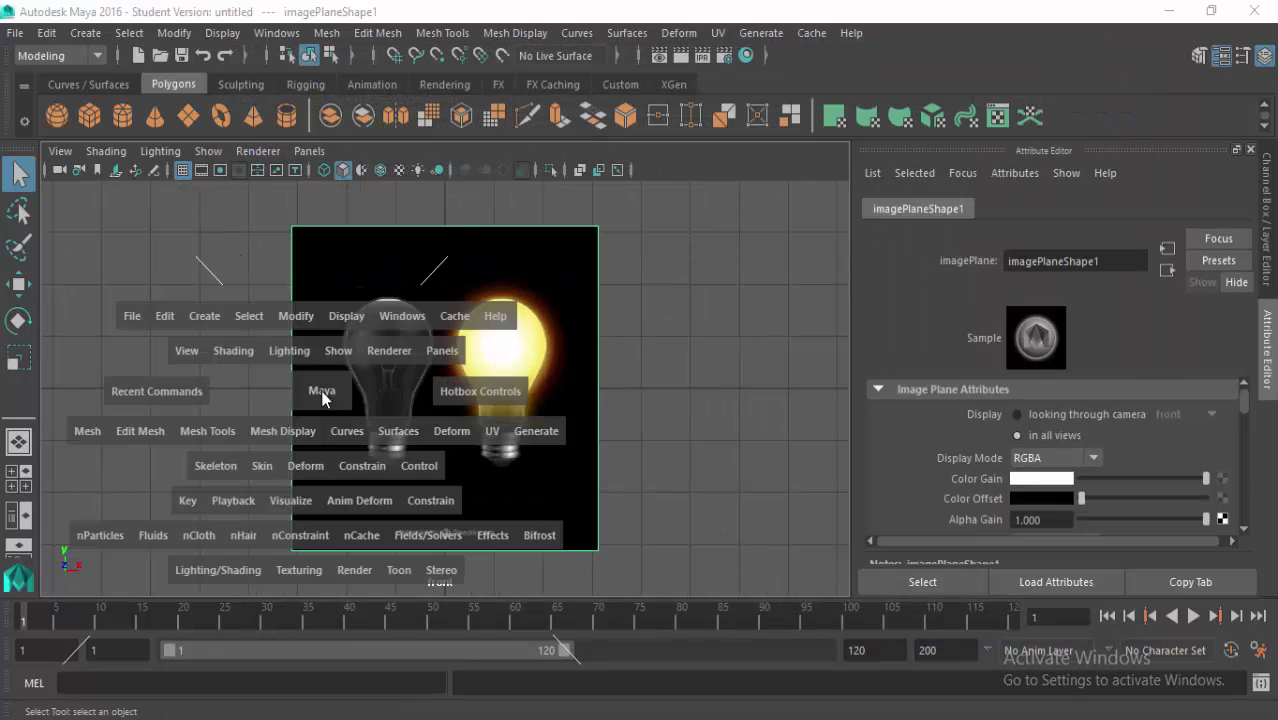
drag(322, 398, 317, 346)
click(452, 365)
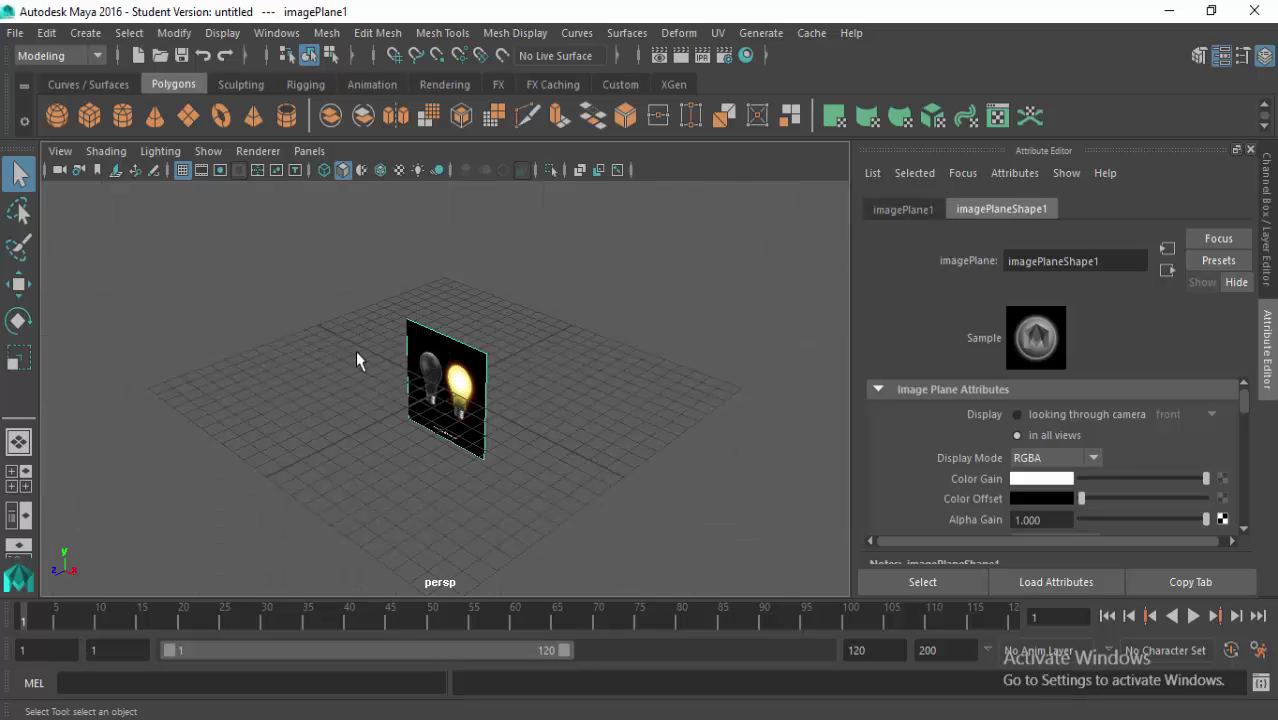
click(18, 284)
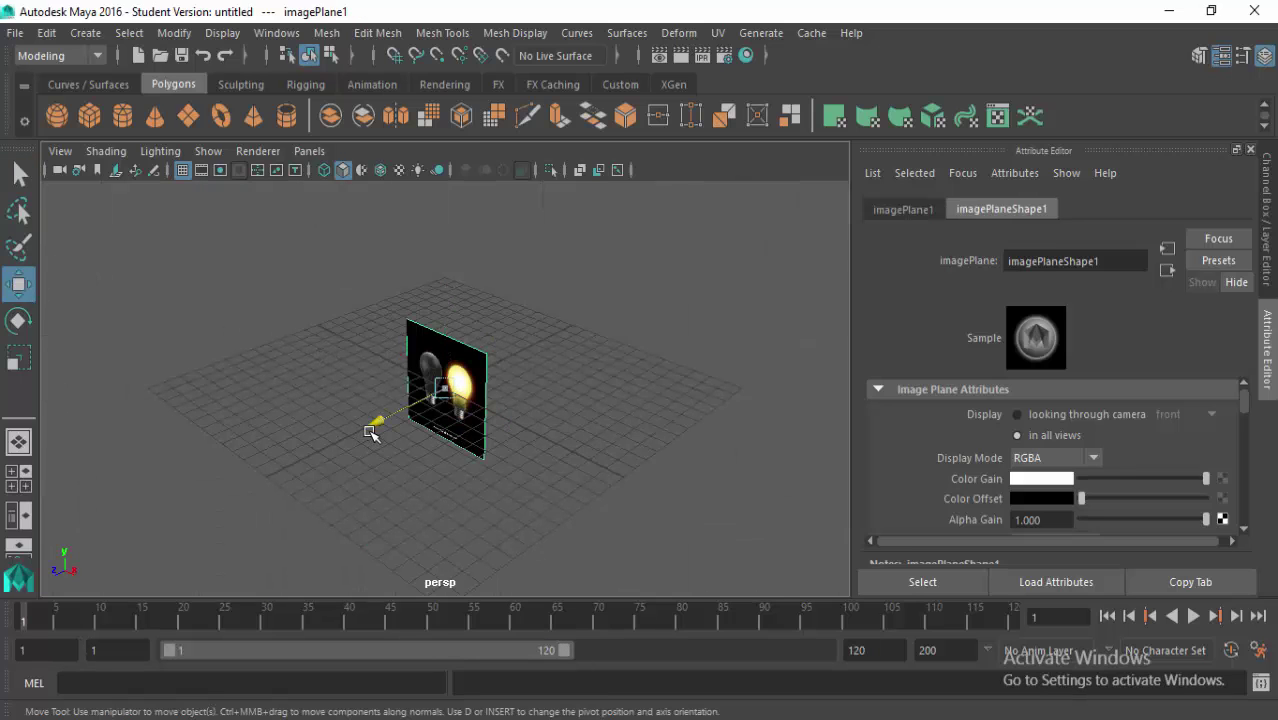
drag(371, 432, 390, 430)
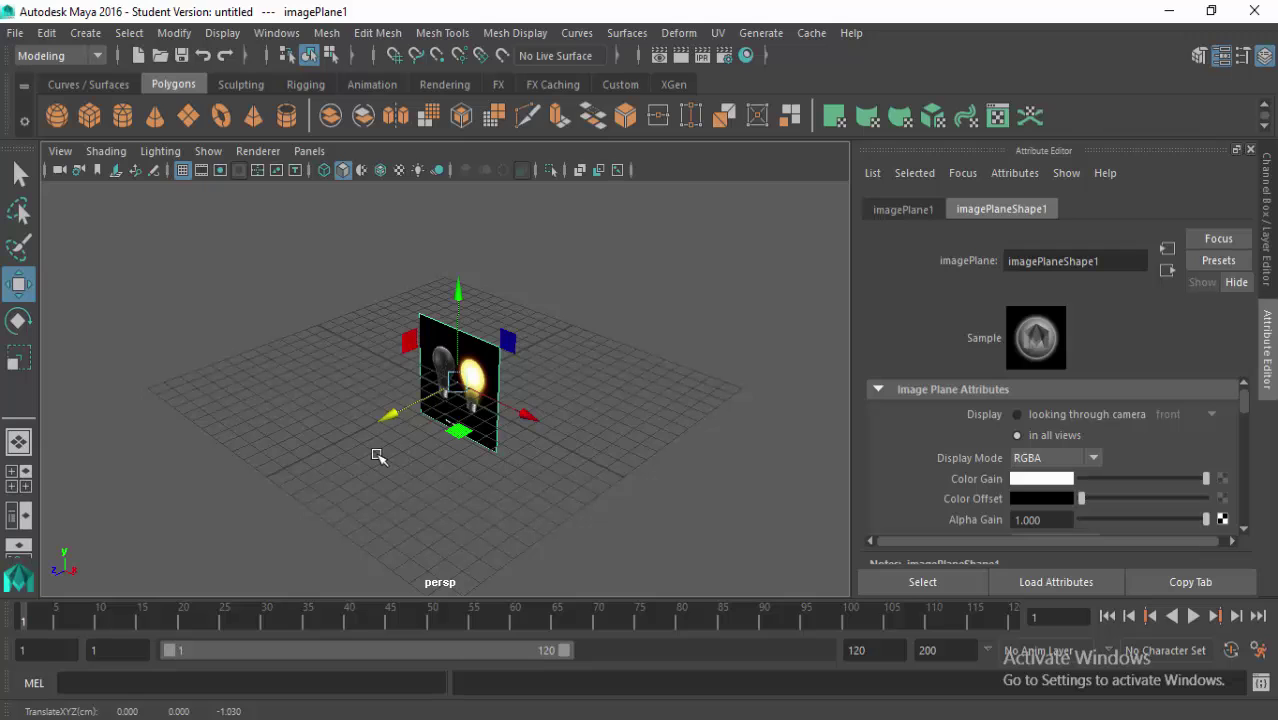
Back in the front view, slide the image plane to the right along X
click(374, 454)
key(space)
drag(374, 458, 372, 513)
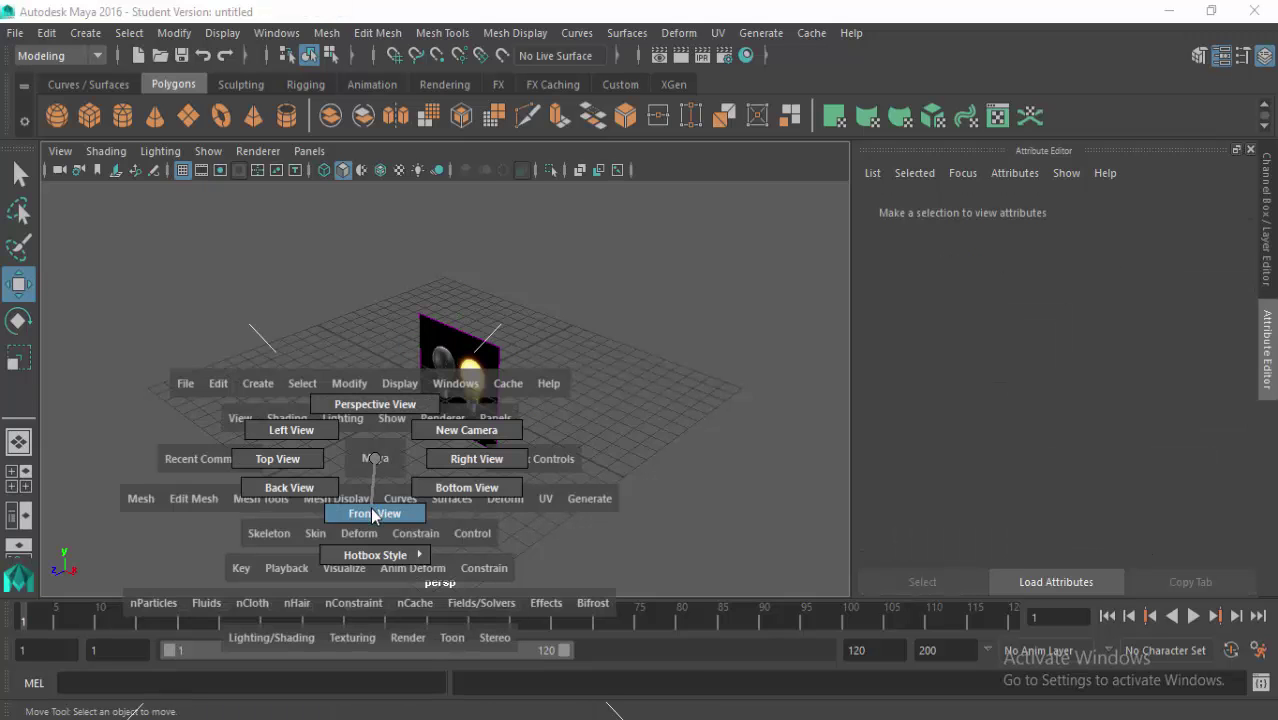
click(432, 284)
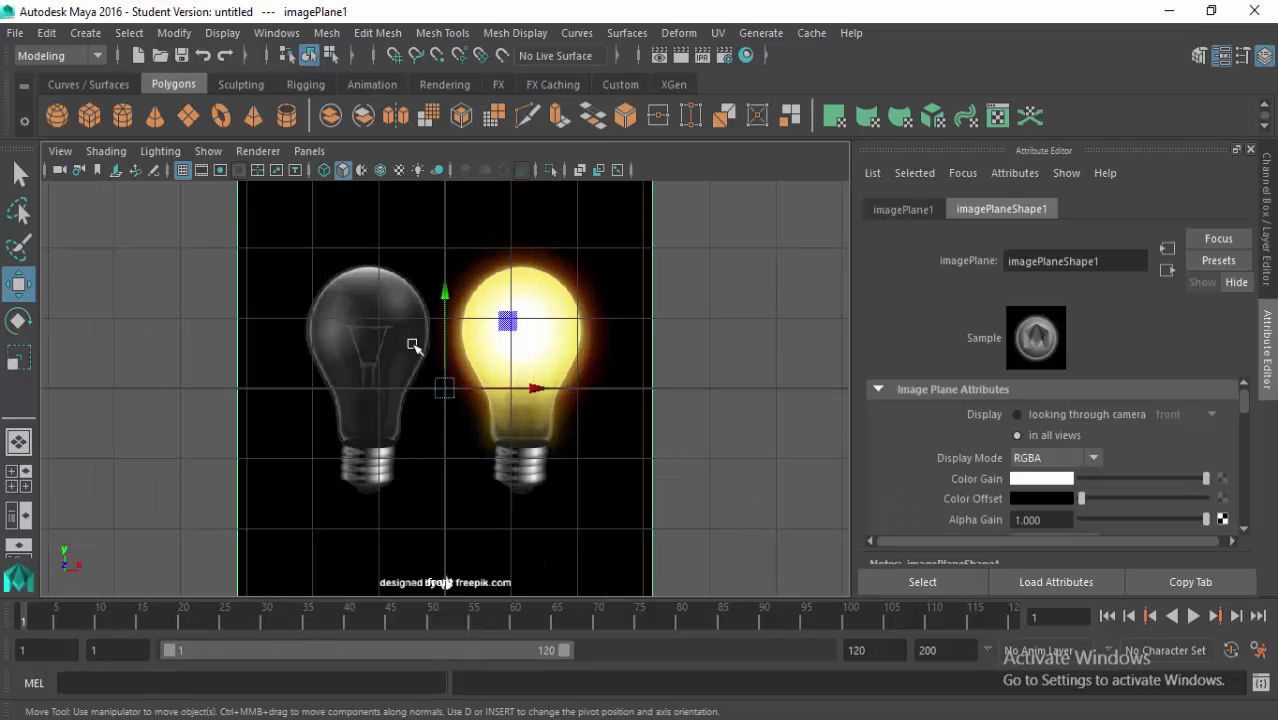
drag(523, 388, 600, 393)
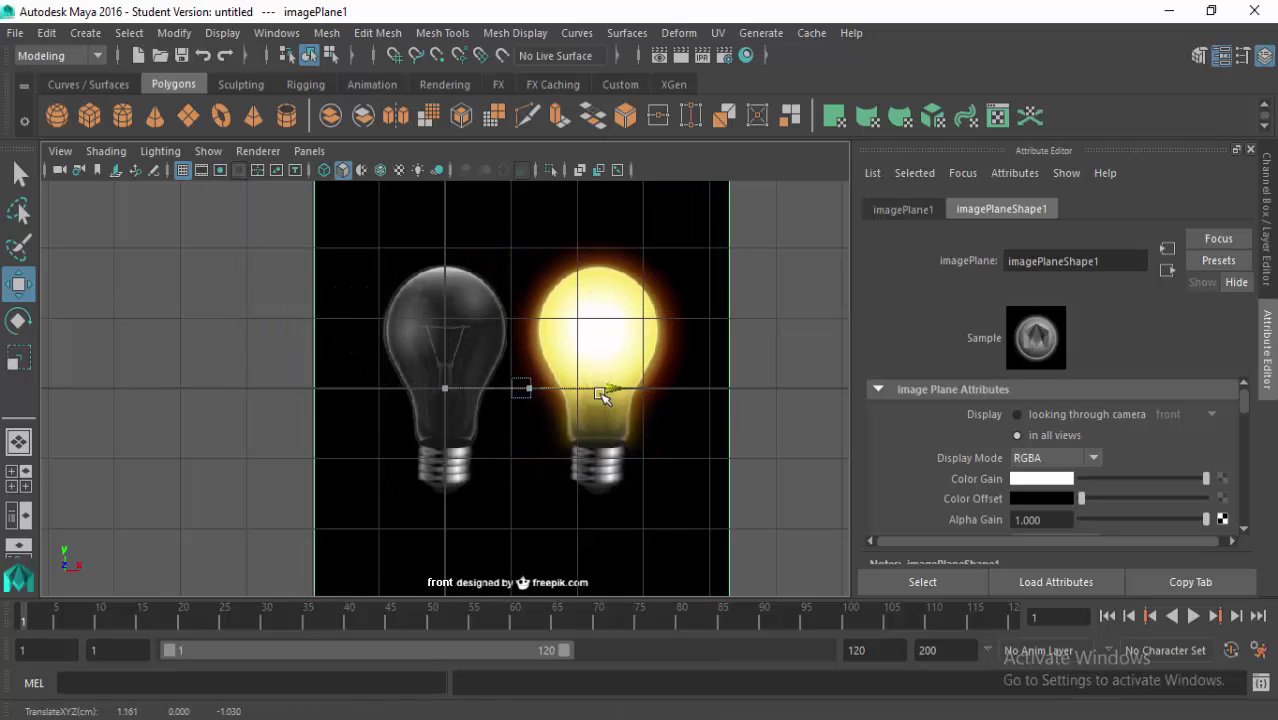
scroll(522, 322, up, 3)
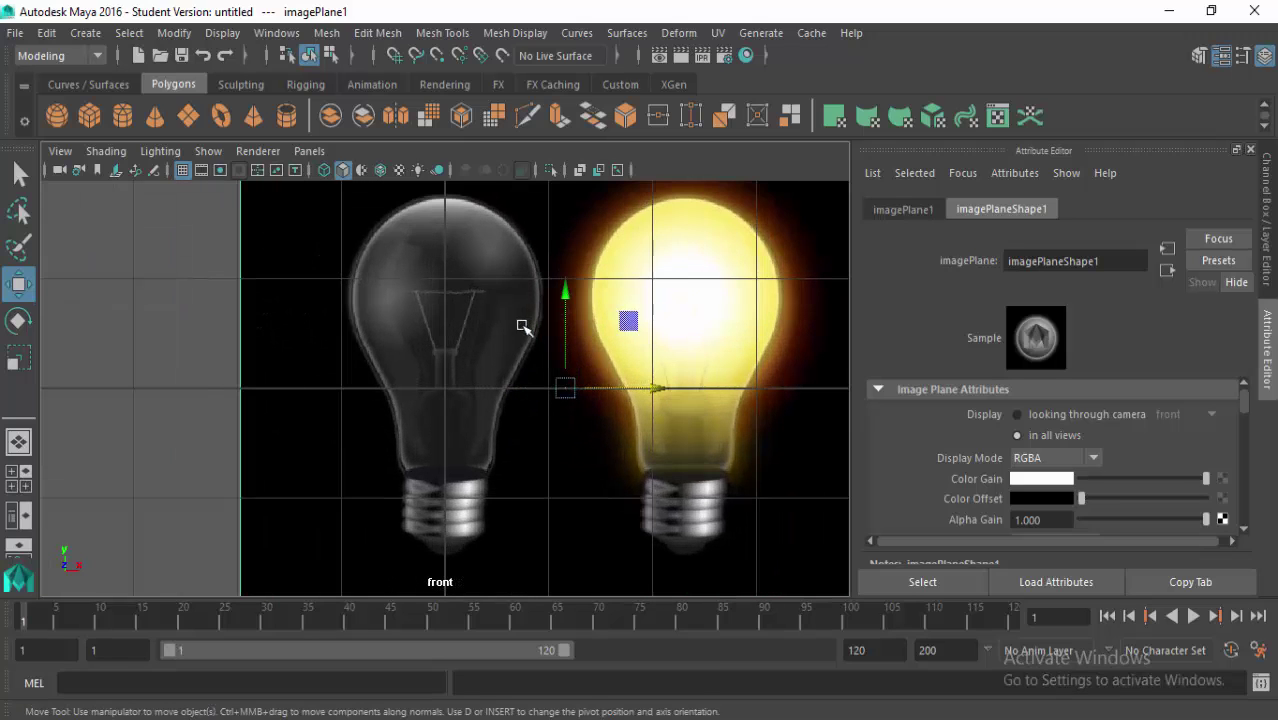
click(85, 33)
mouse_move(125, 183)
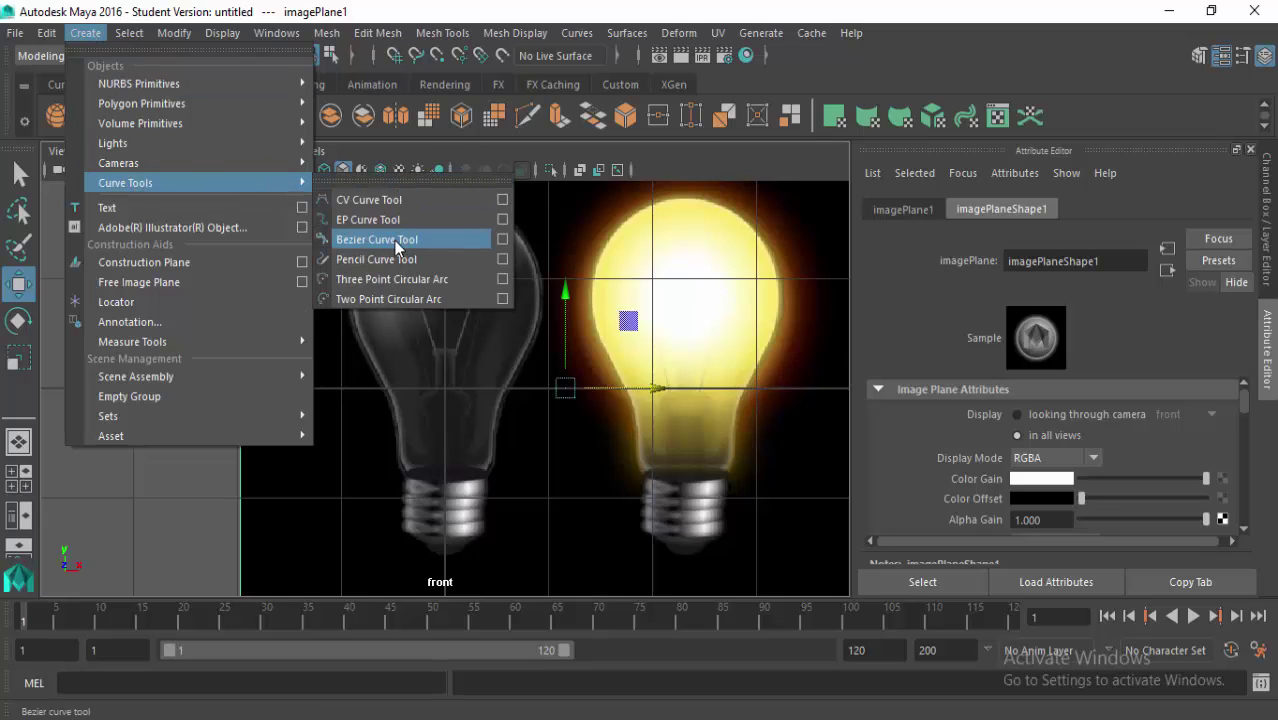
Start a Bezier curve with its first anchor at the top of the left bulb
click(397, 244)
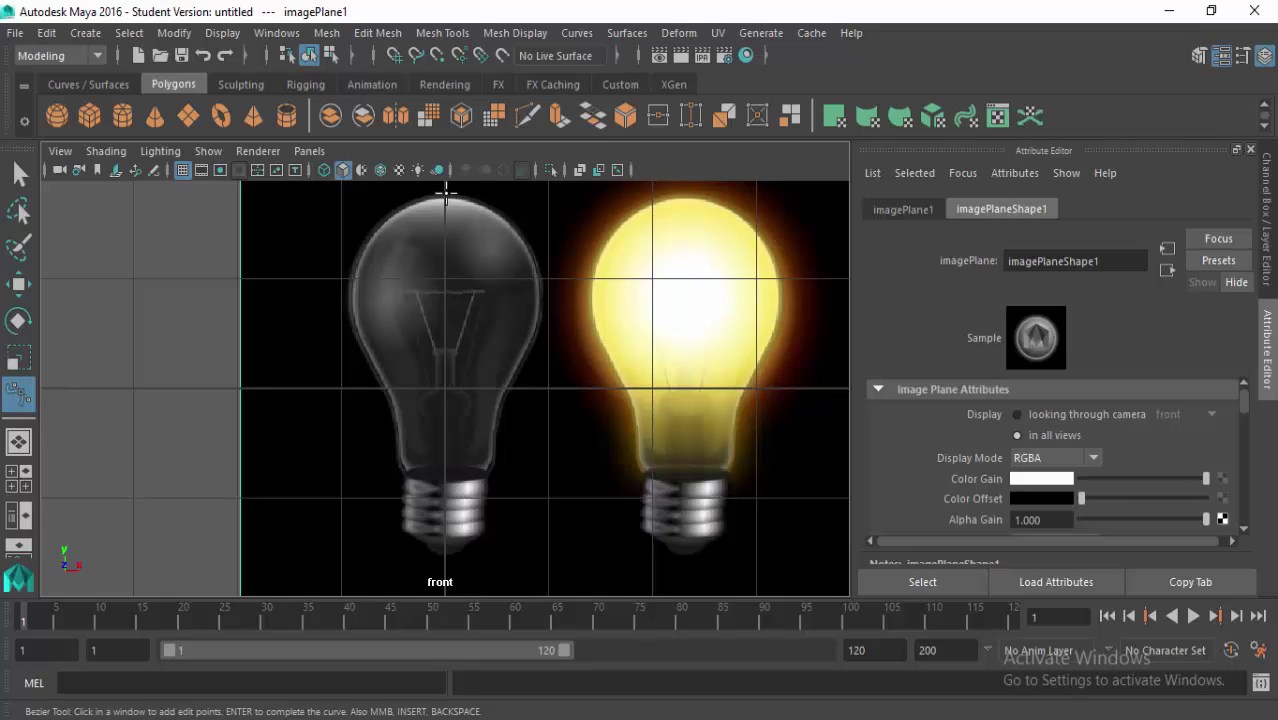
click(446, 197)
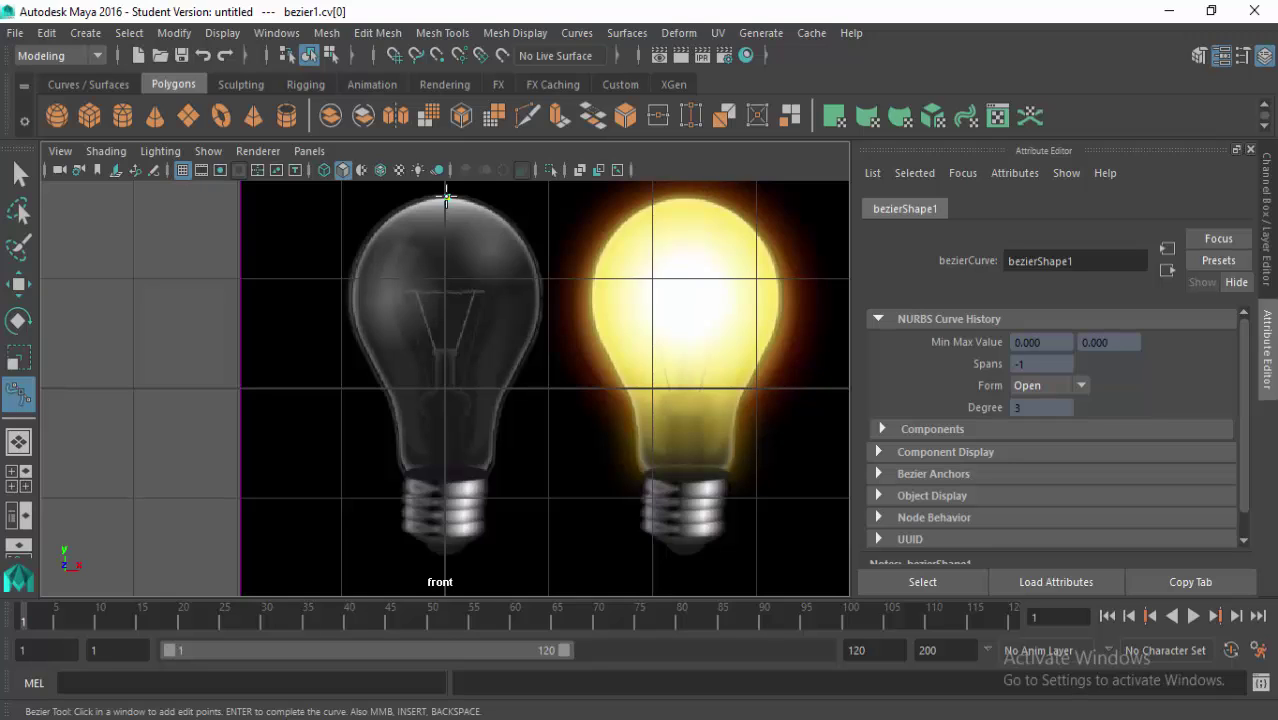
scroll(446, 197, up, 5)
scroll(479, 345, down, 4)
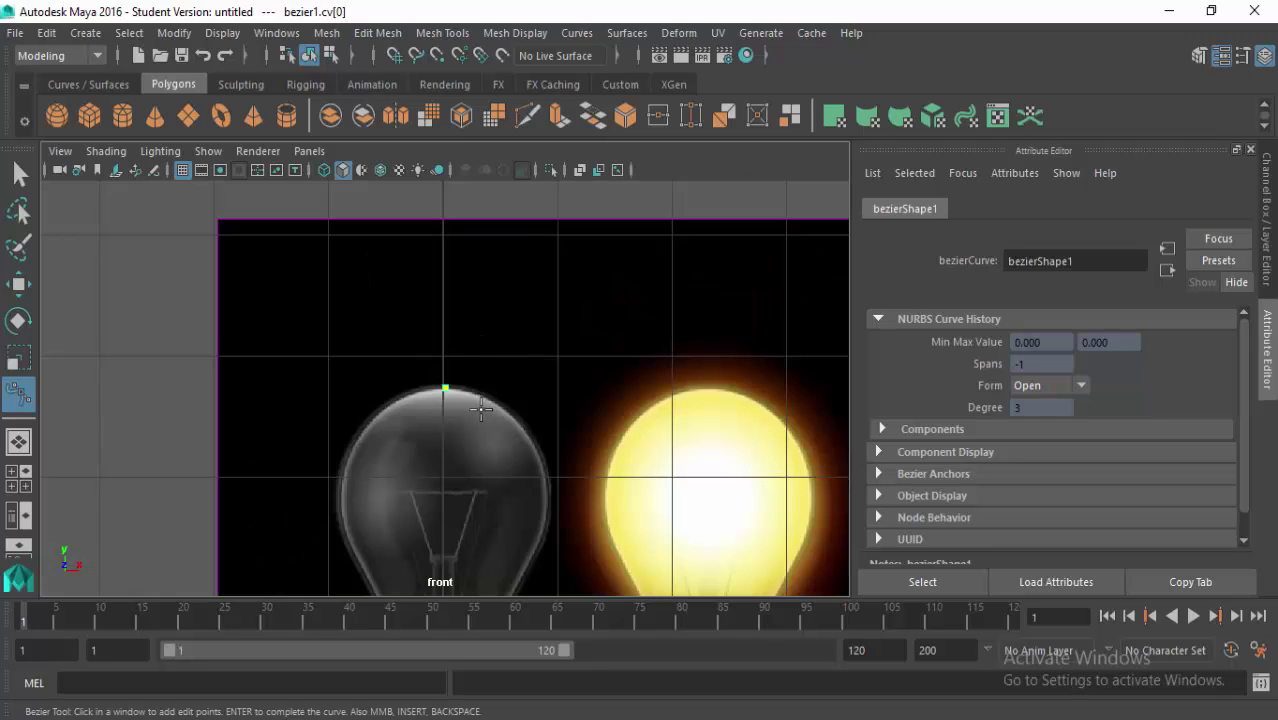
scroll(474, 402, up, 3)
scroll(471, 396, up, 2)
scroll(475, 394, up, 2)
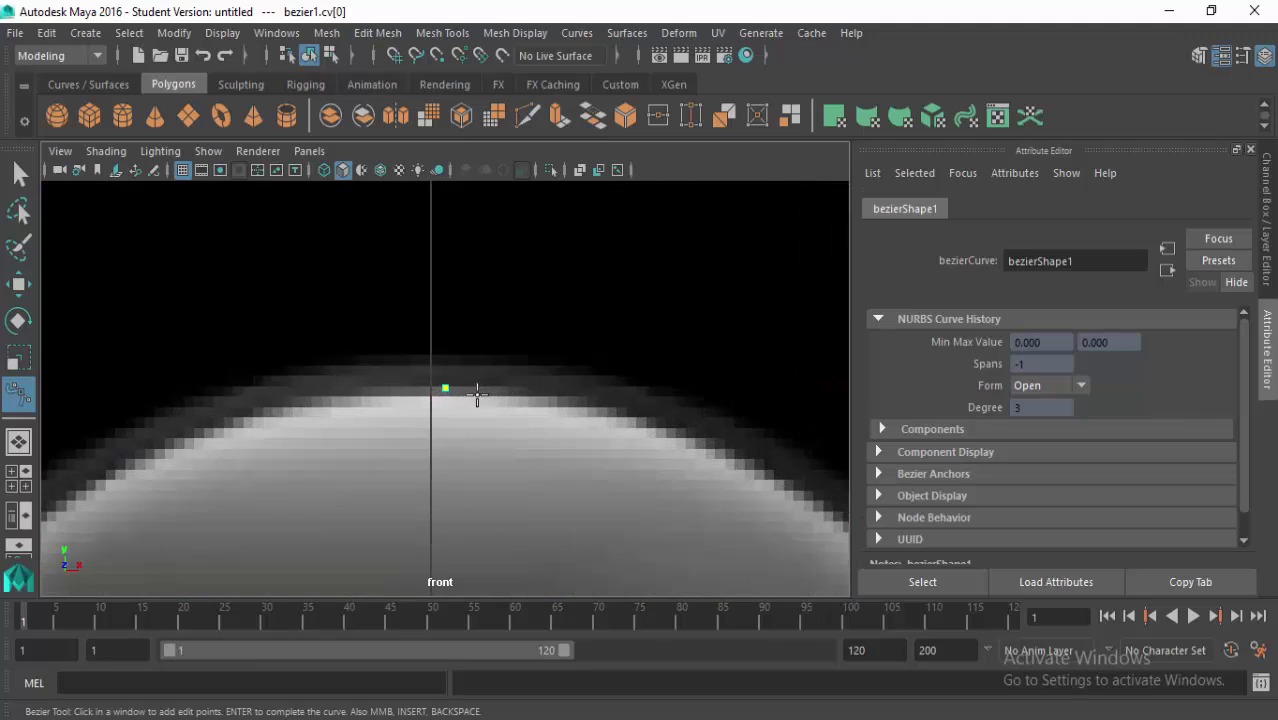
Place Bezier anchors down the bulb's glass outline to its neck
click(669, 421)
click(589, 450)
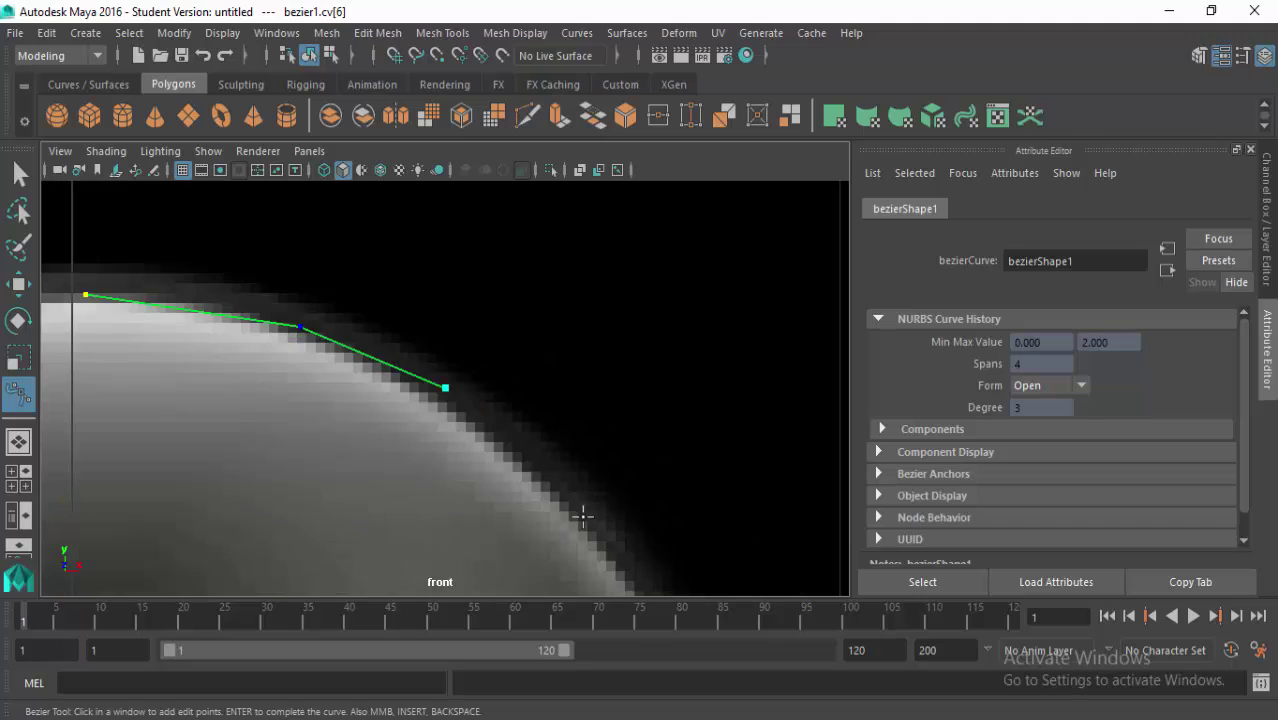
click(582, 516)
click(546, 532)
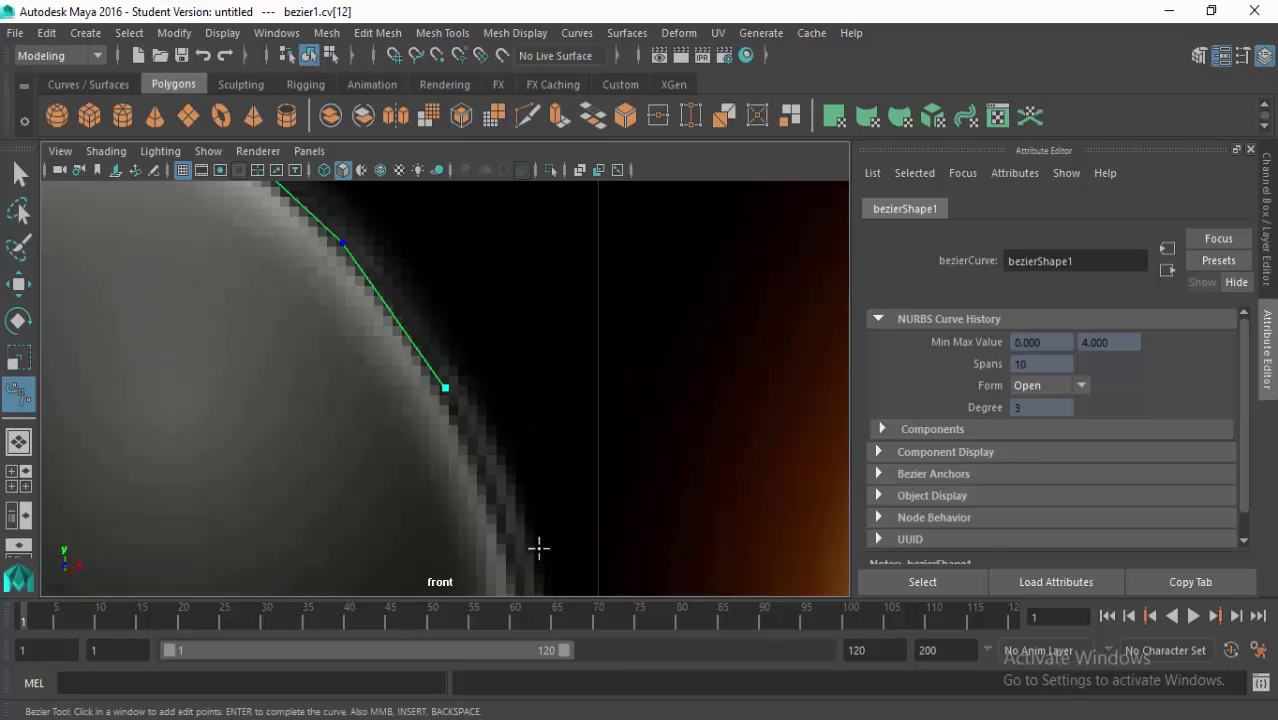
click(505, 542)
click(489, 559)
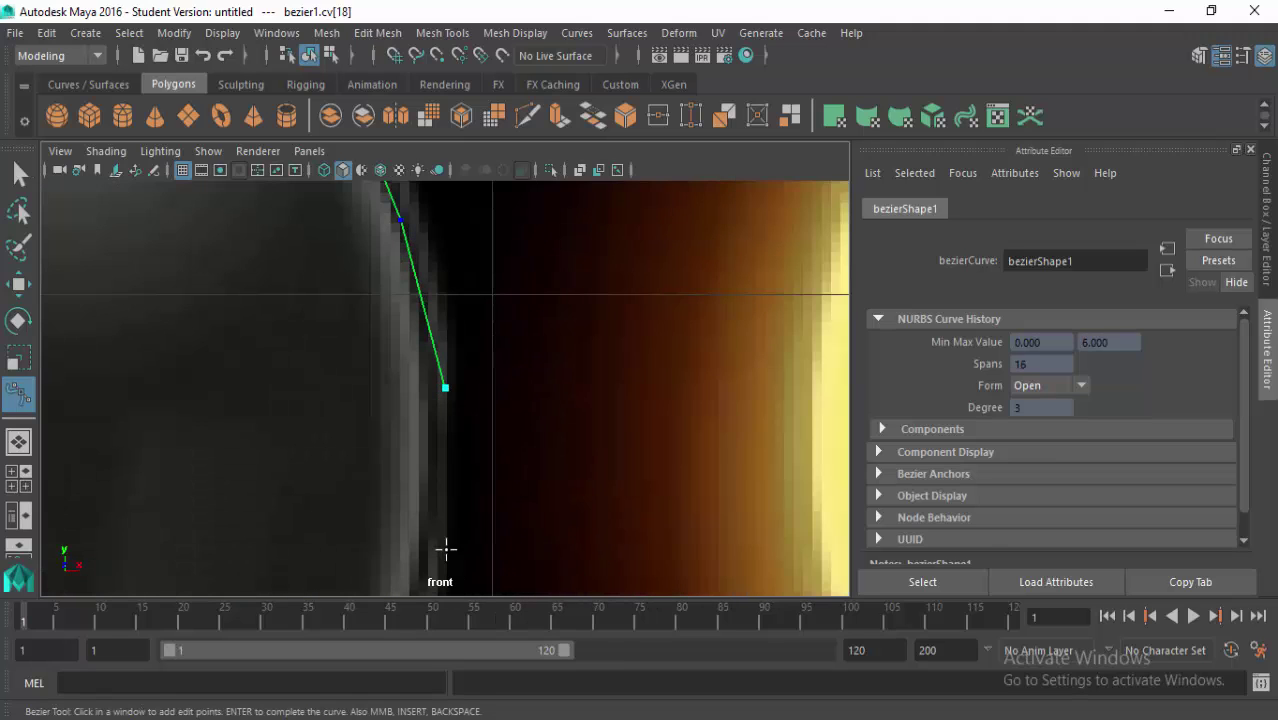
click(446, 548)
click(408, 554)
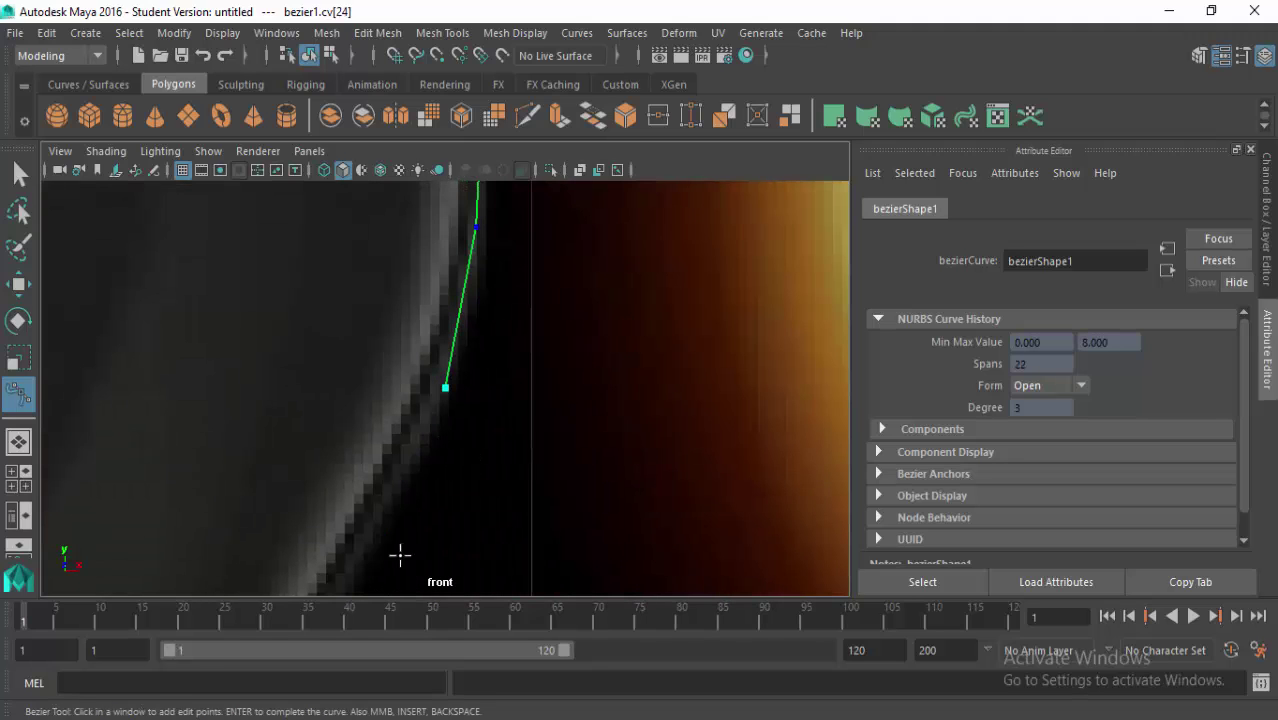
click(362, 550)
click(352, 556)
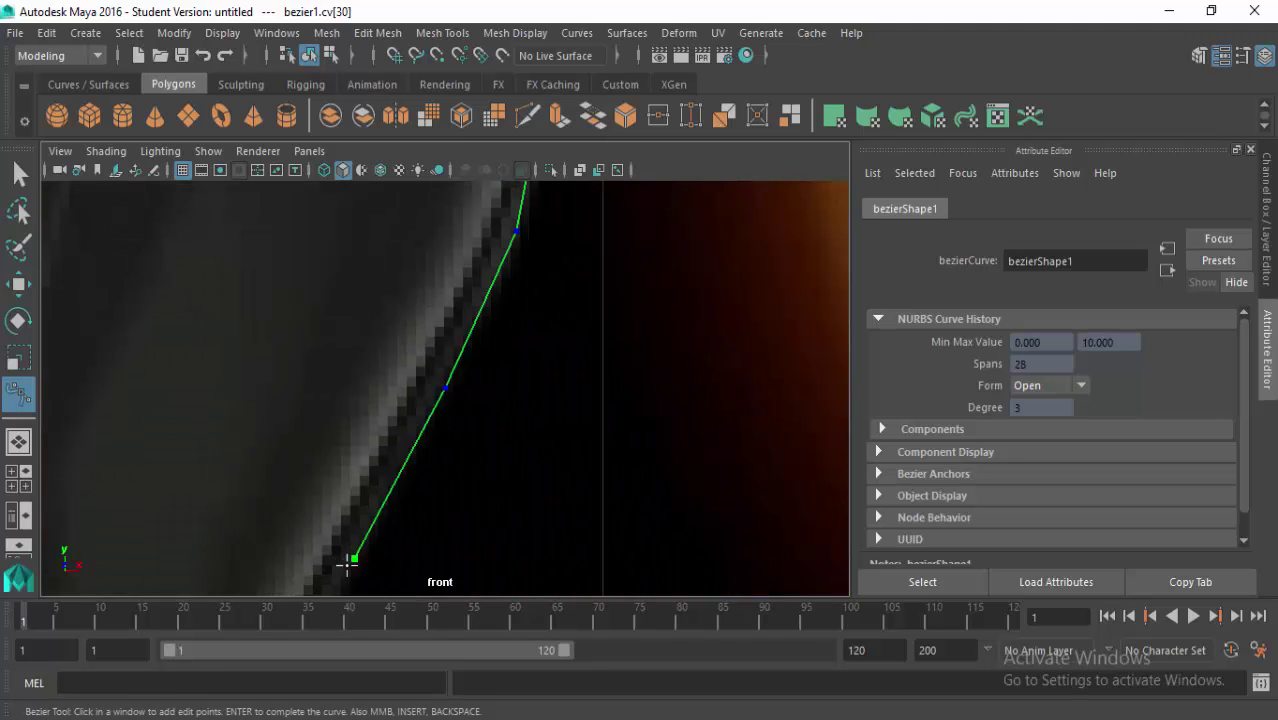
click(364, 550)
click(408, 540)
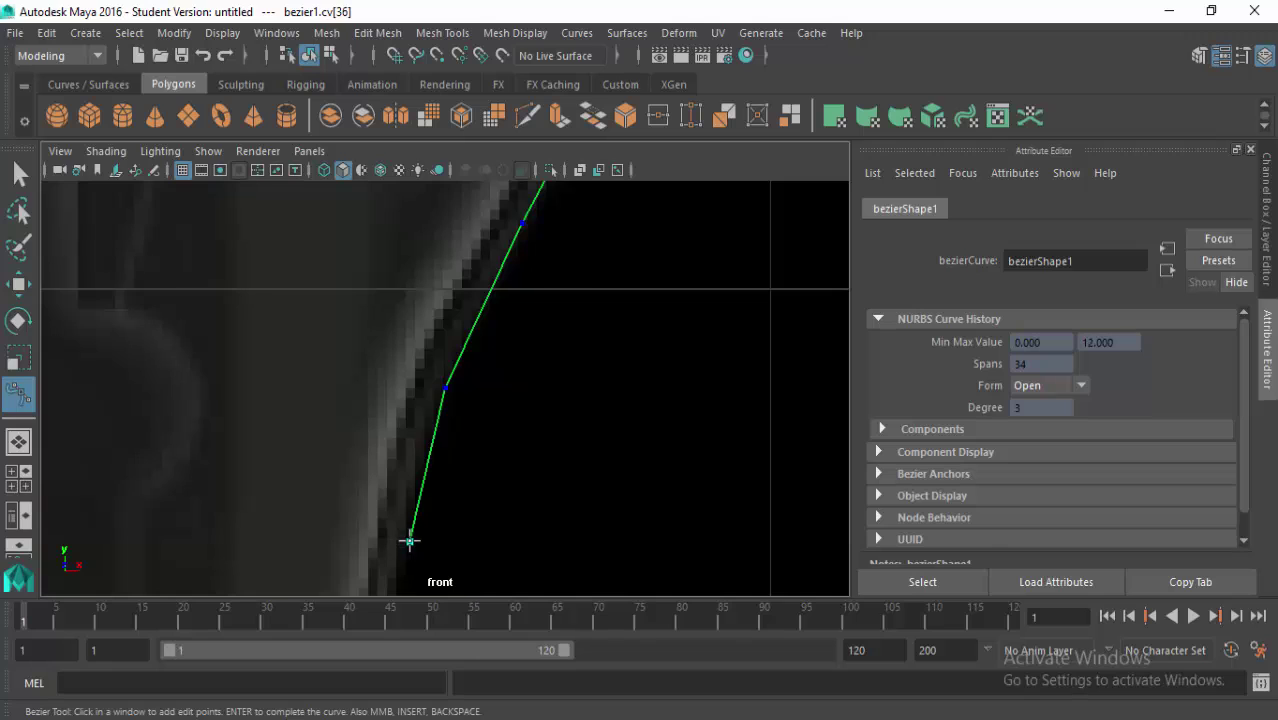
click(416, 548)
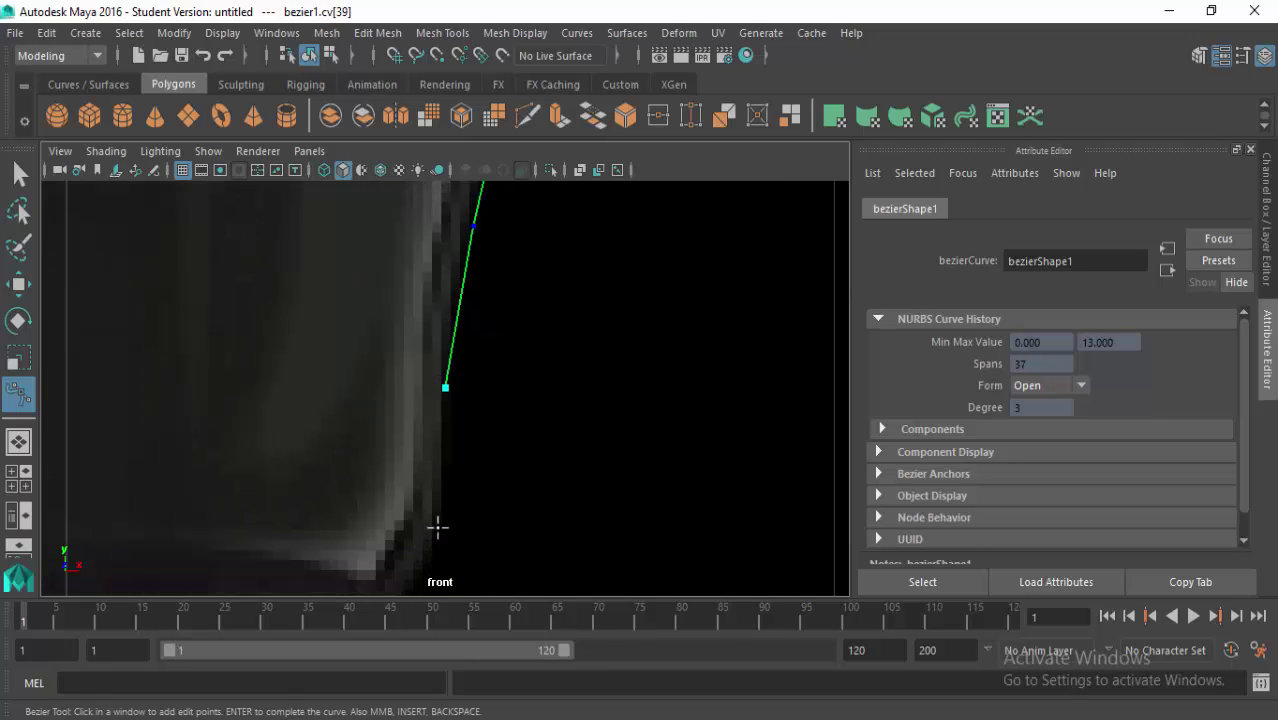
click(437, 527)
click(397, 493)
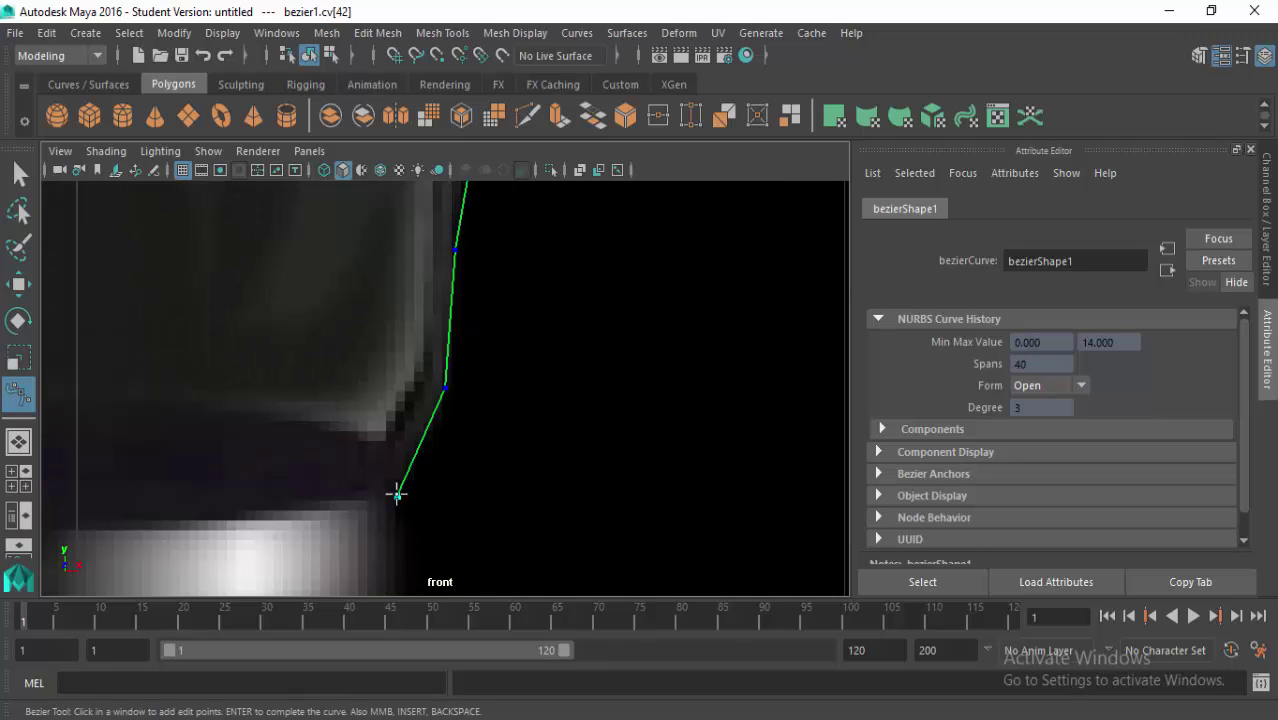
click(440, 496)
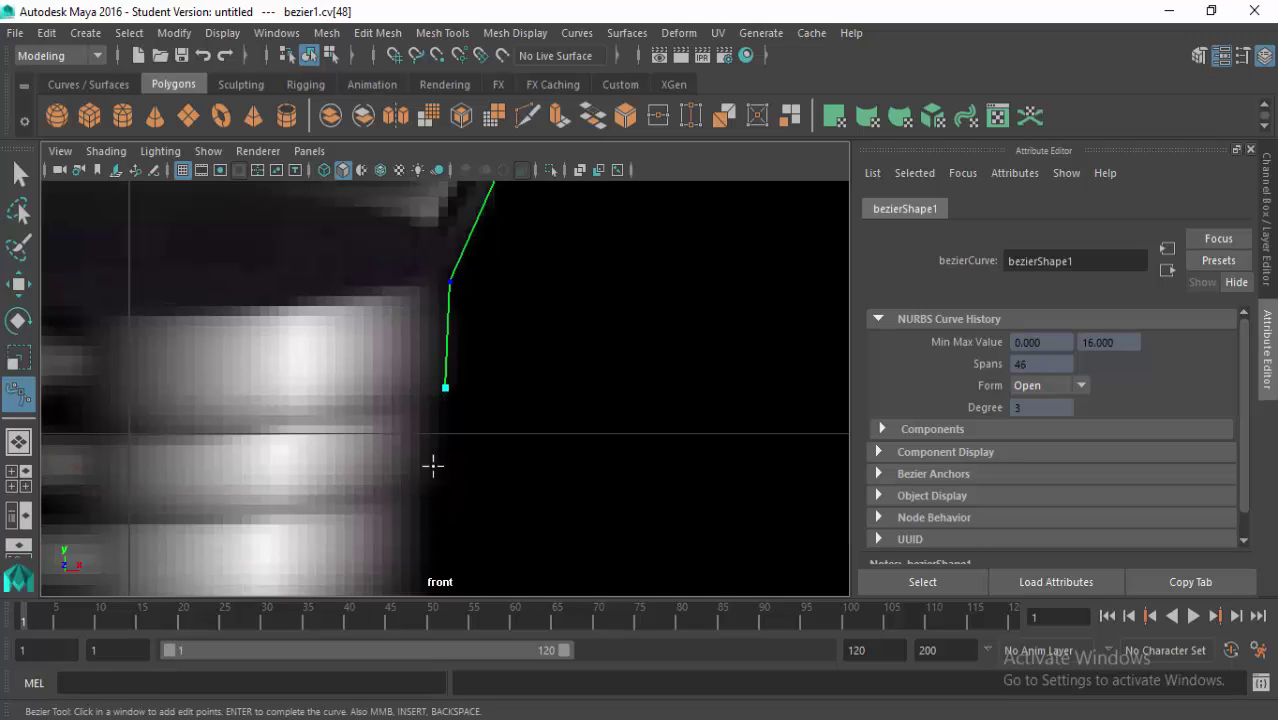
Trace the screw base to the centre line and finish curve bezier1
click(291, 499)
click(254, 527)
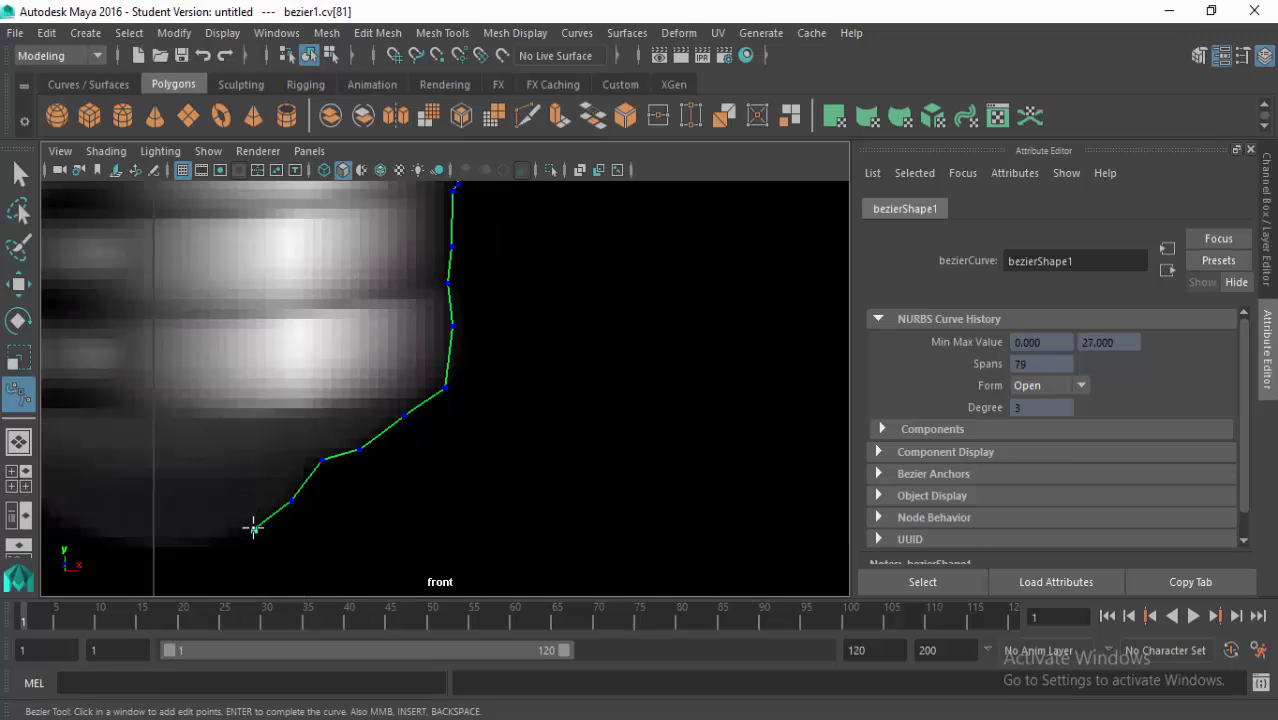
click(232, 541)
click(154, 557)
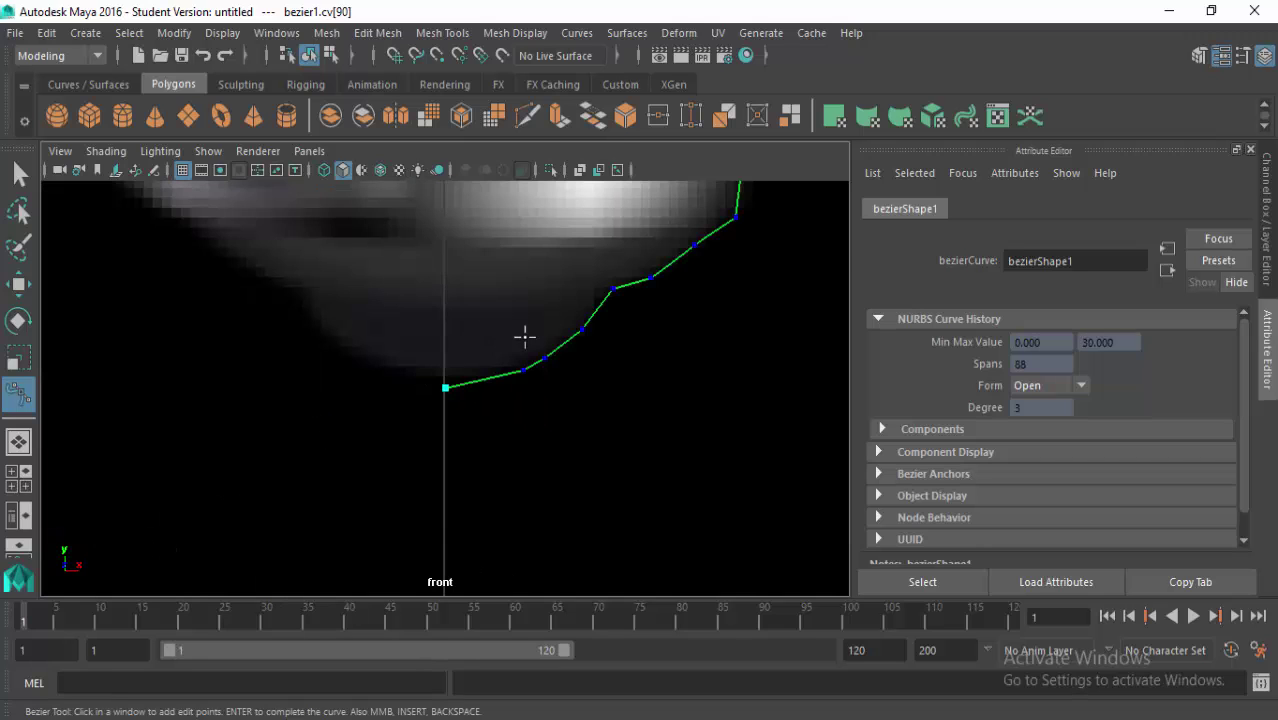
scroll(525, 337, down, 10)
click(19, 174)
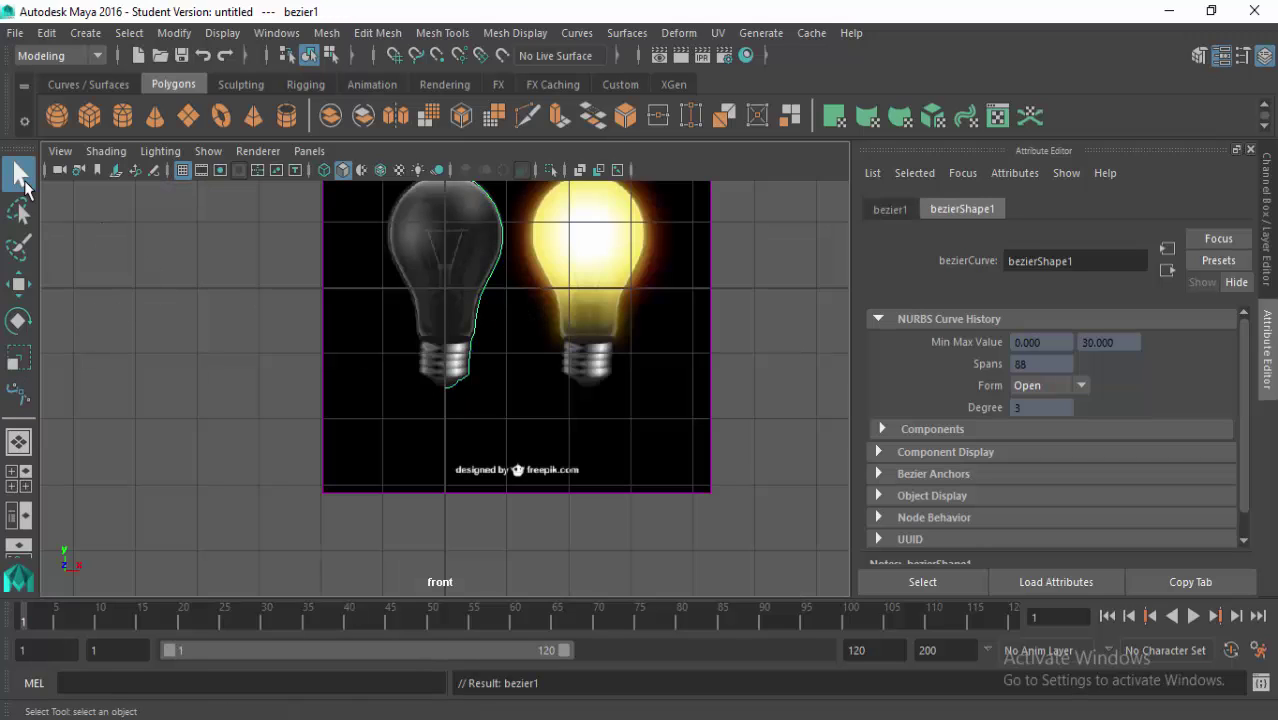
scroll(300, 250, up, 2)
scroll(322, 256, down, 3)
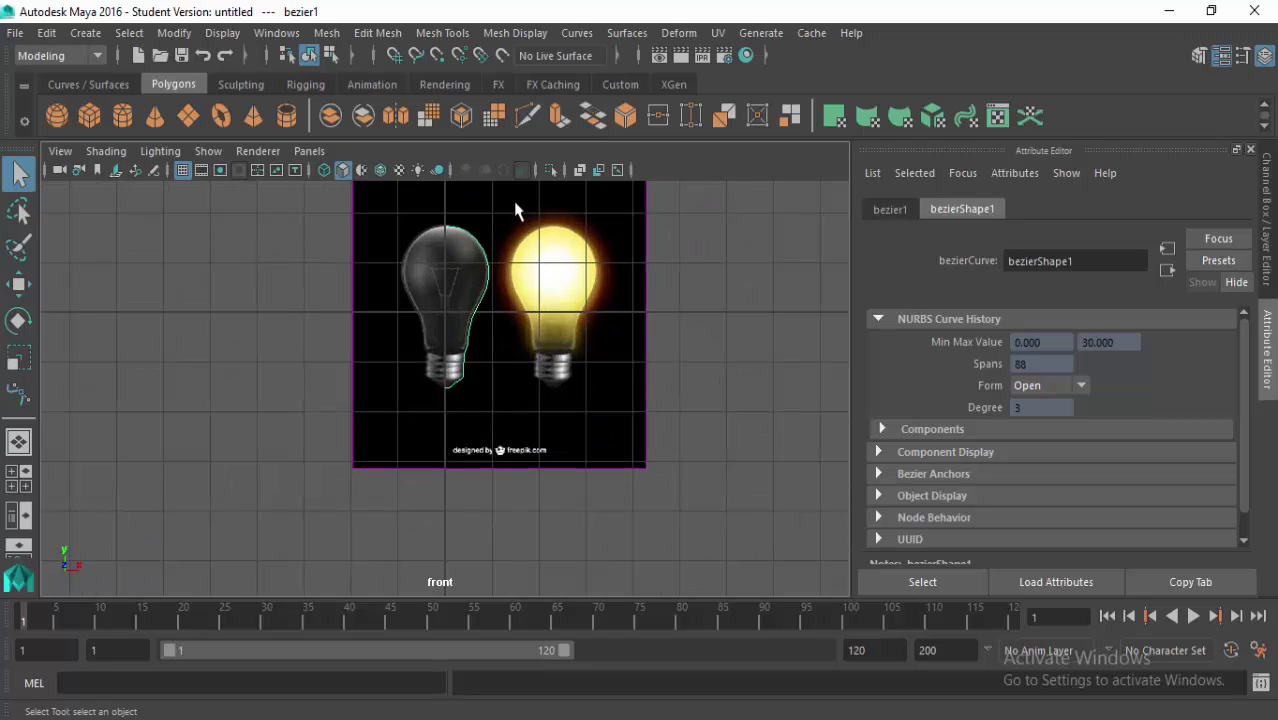
click(619, 34)
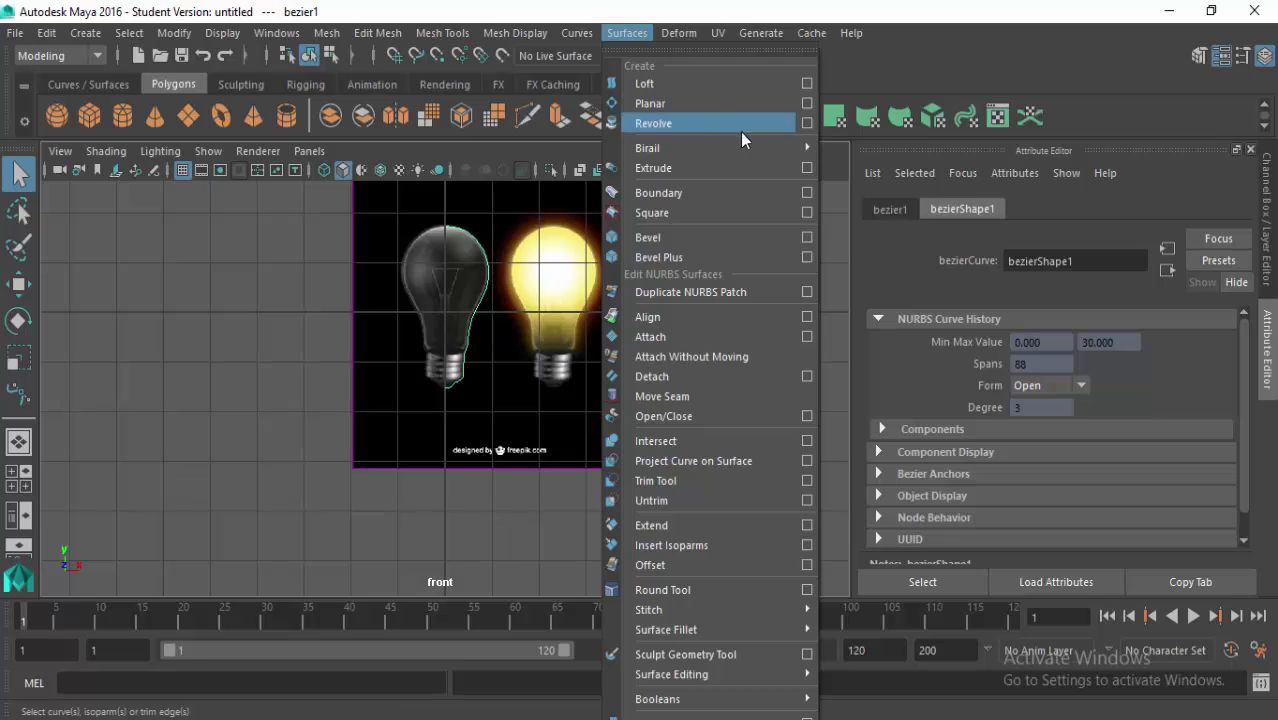
Revolve bezier1 360° around Y with 8 segments and inspect the surface in perspective
click(806, 122)
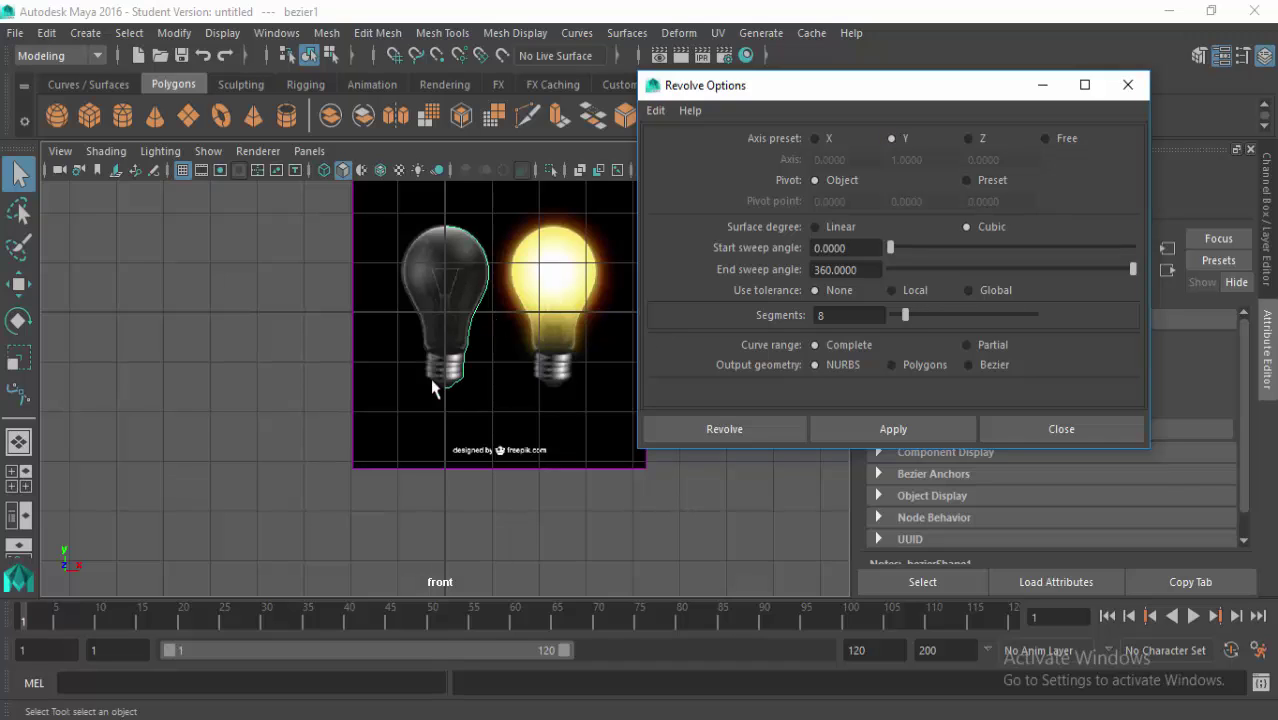
click(871, 428)
scroll(465, 385, up, 3)
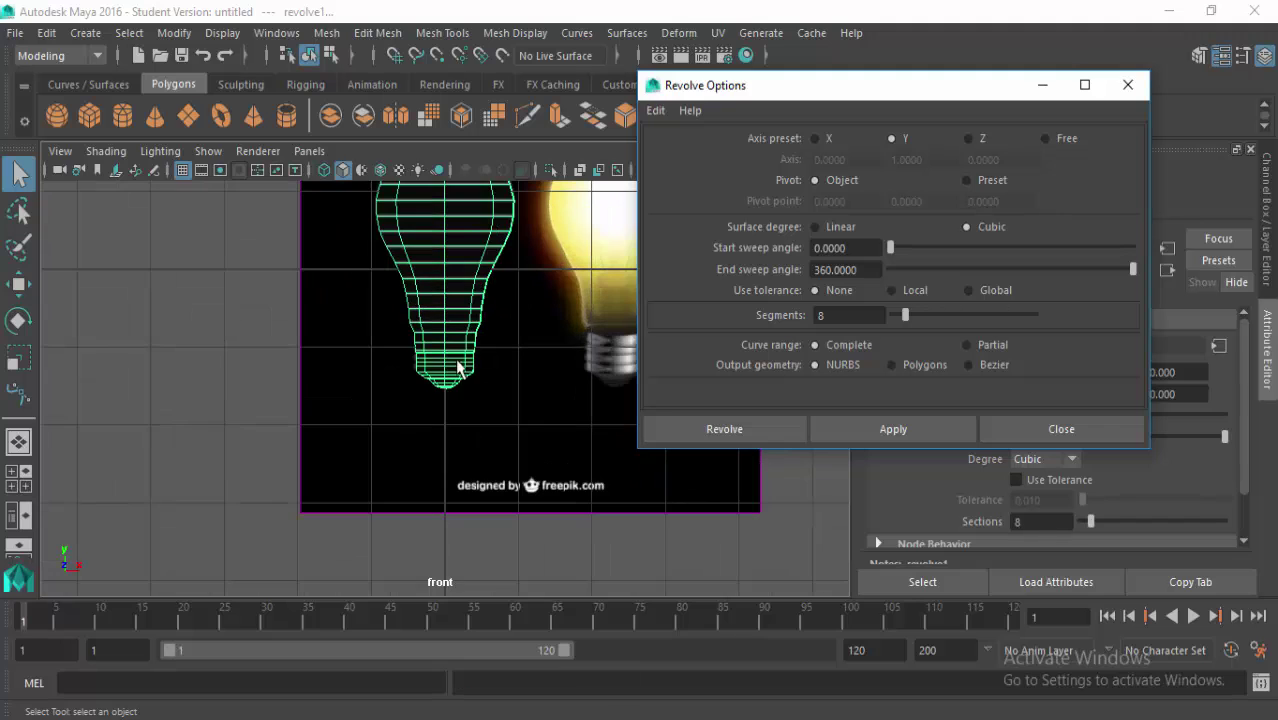
alt+drag(388, 403, 300, 404)
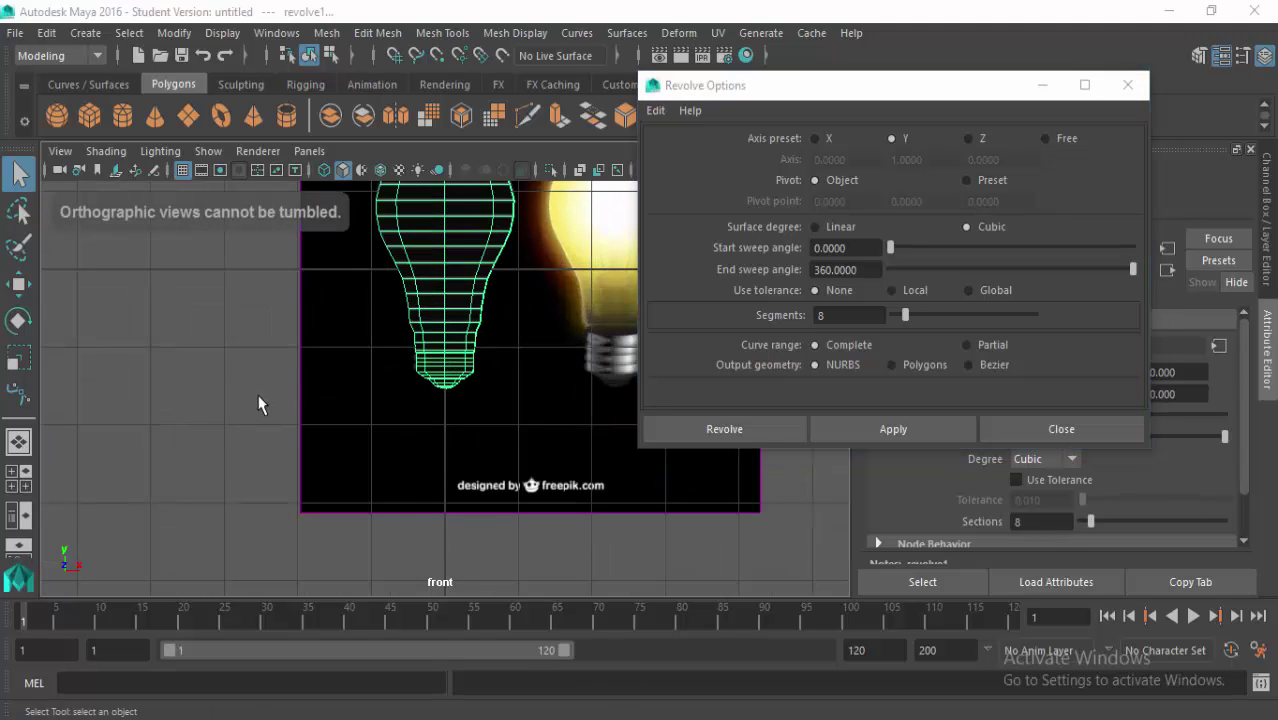
key(space)
click(290, 343)
alt+drag(300, 349, 285, 360)
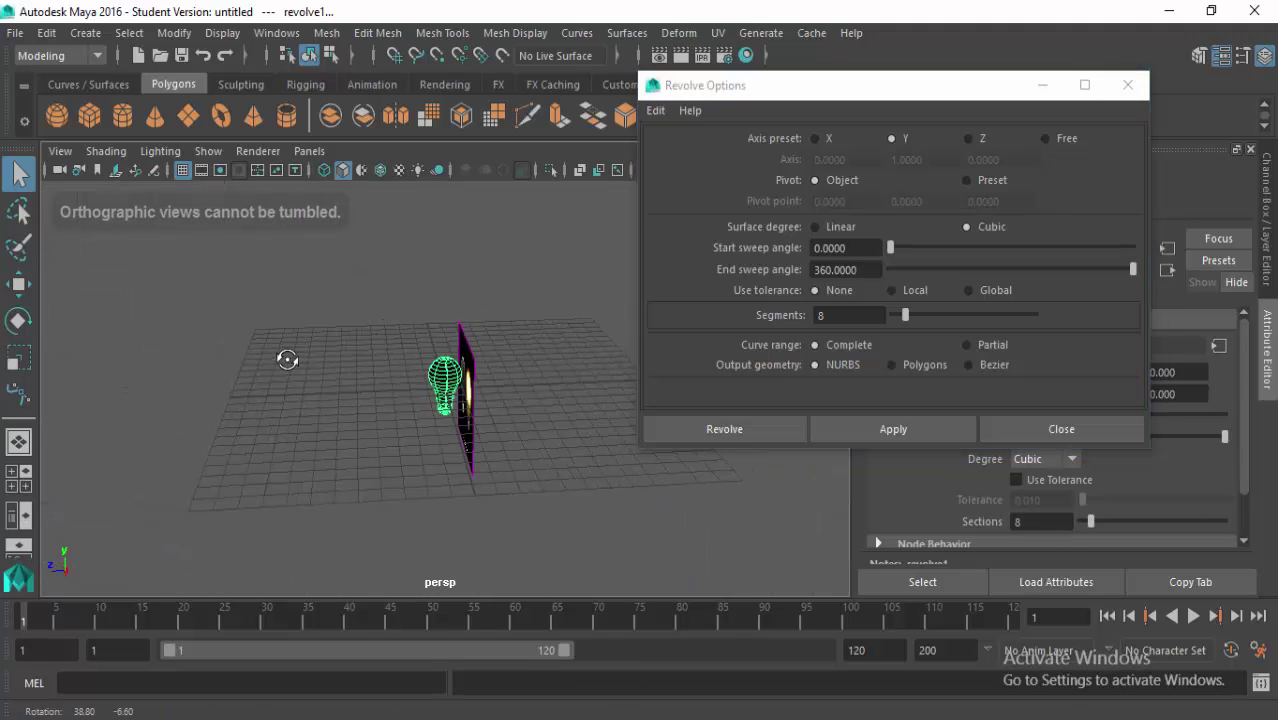
scroll(365, 388, up, 3)
alt+drag(365, 388, 285, 408)
scroll(354, 389, up, 3)
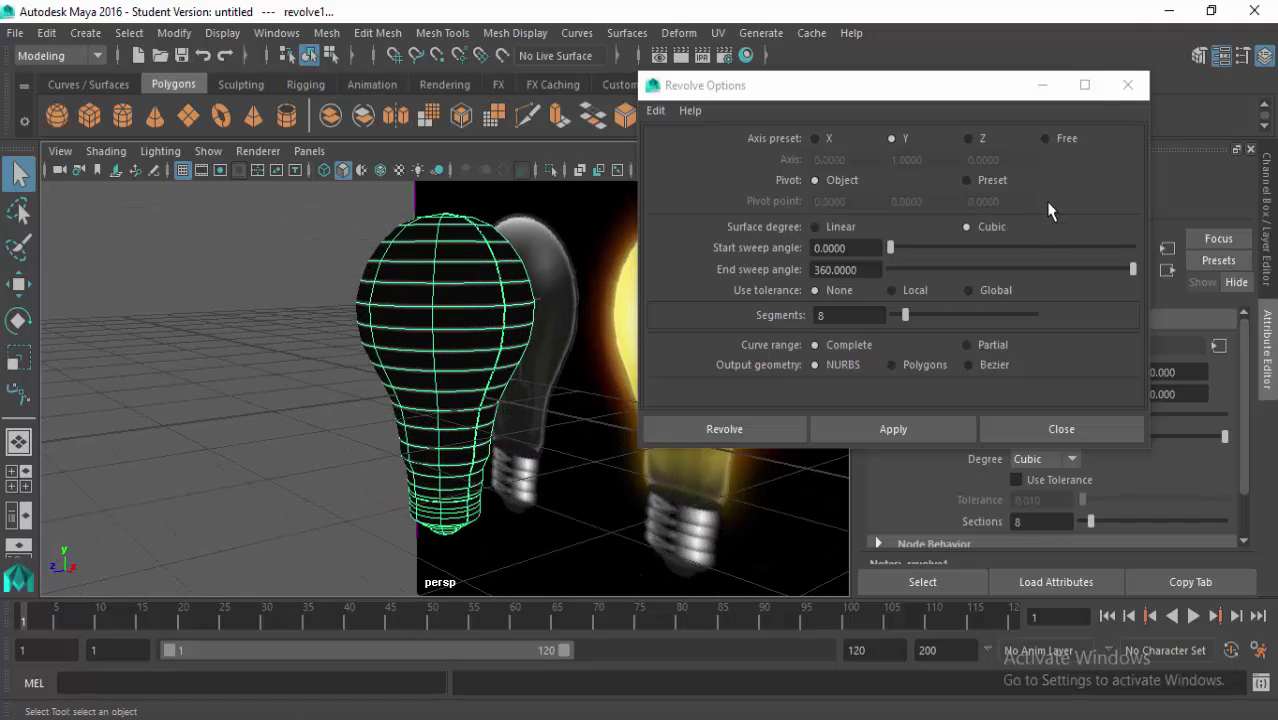
click(1127, 86)
mouse_move(395, 405)
alt+mouse_down()
mouse_move(455, 414)
mouse_move(456, 337)
alt+mouse_up()
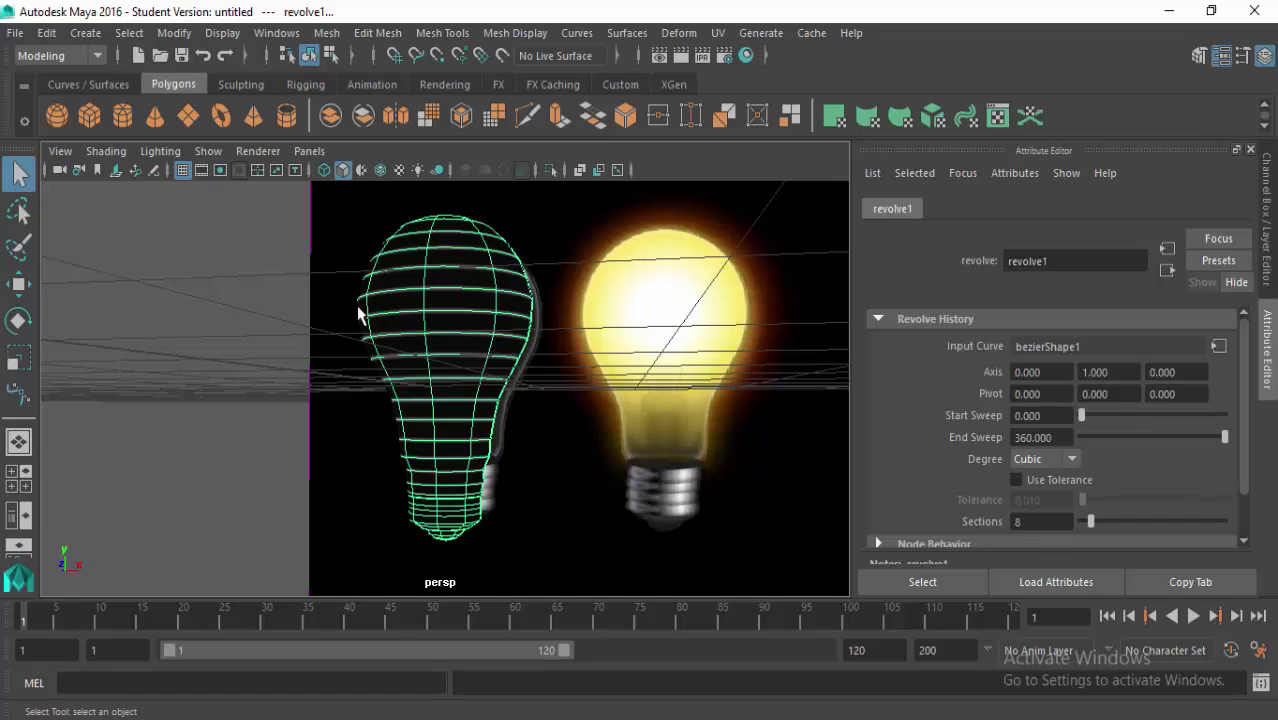
Convert the revolved bulb to polygon mesh nurbsToPoly1, reselect it, and open Hypershade
click(174, 32)
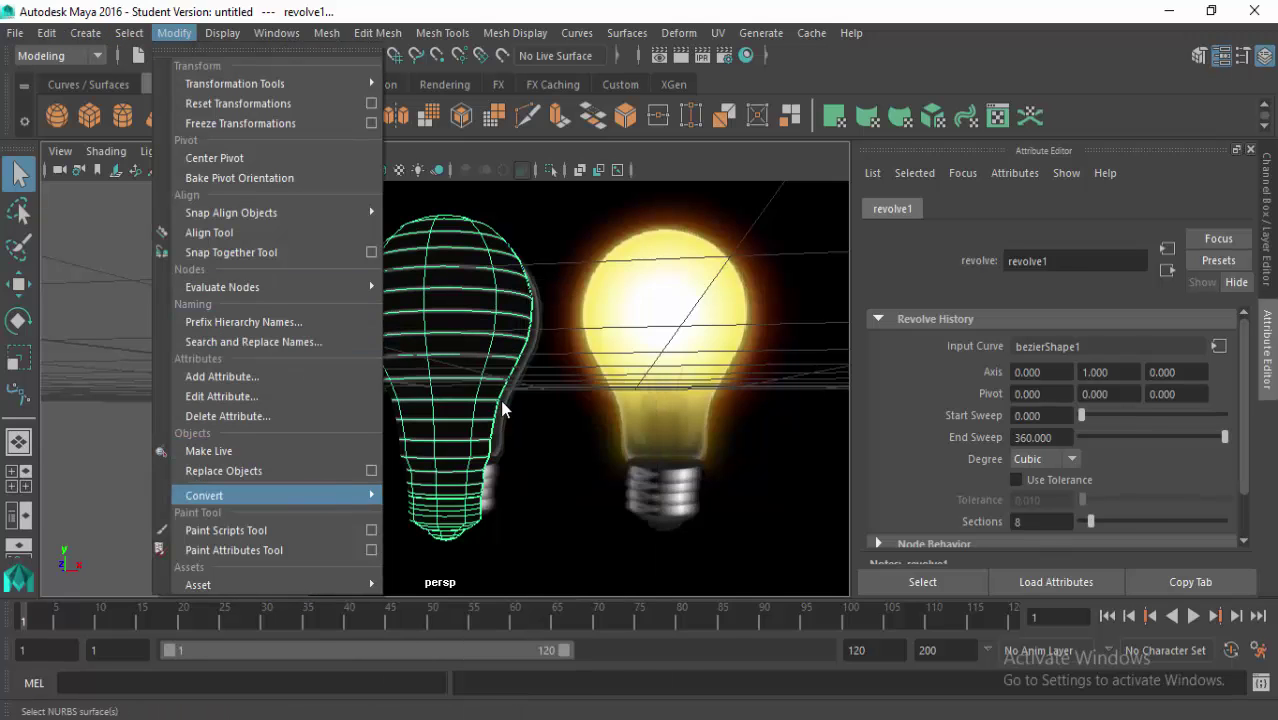
click(487, 427)
click(175, 435)
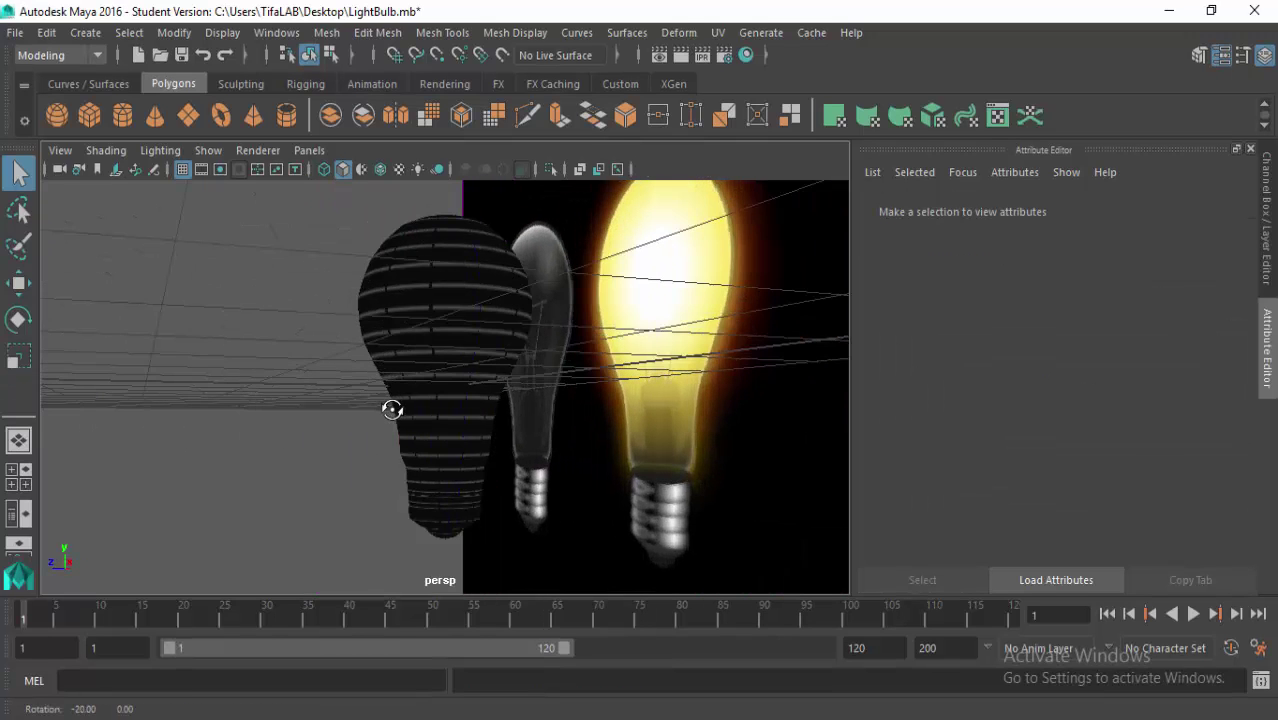
click(400, 330)
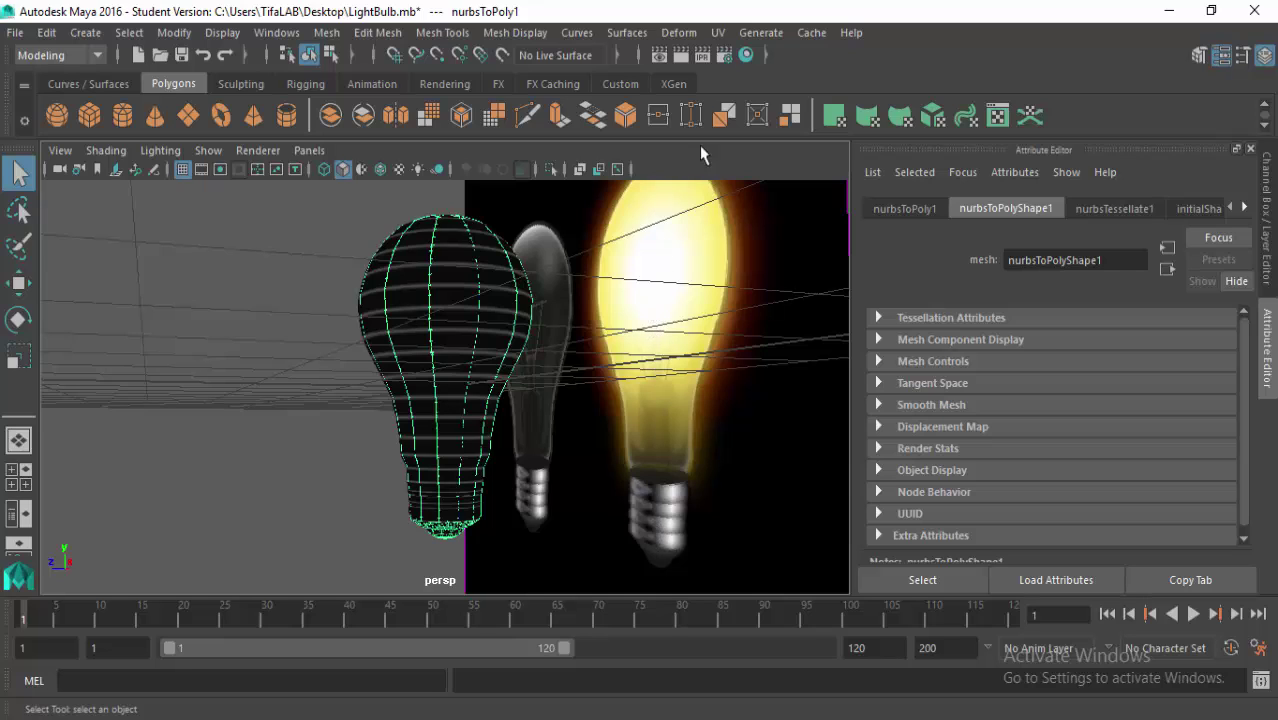
click(745, 57)
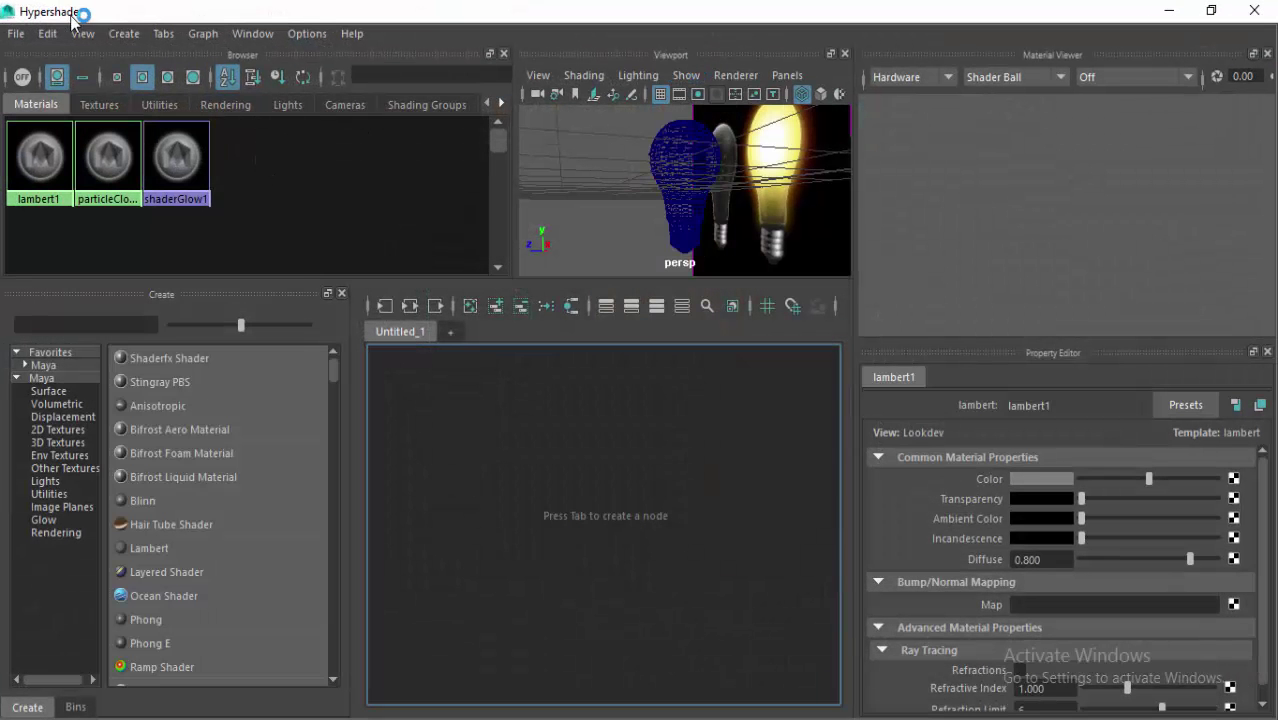
Create a Blinn material and brighten its specular colour
click(124, 33)
mouse_move(150, 69)
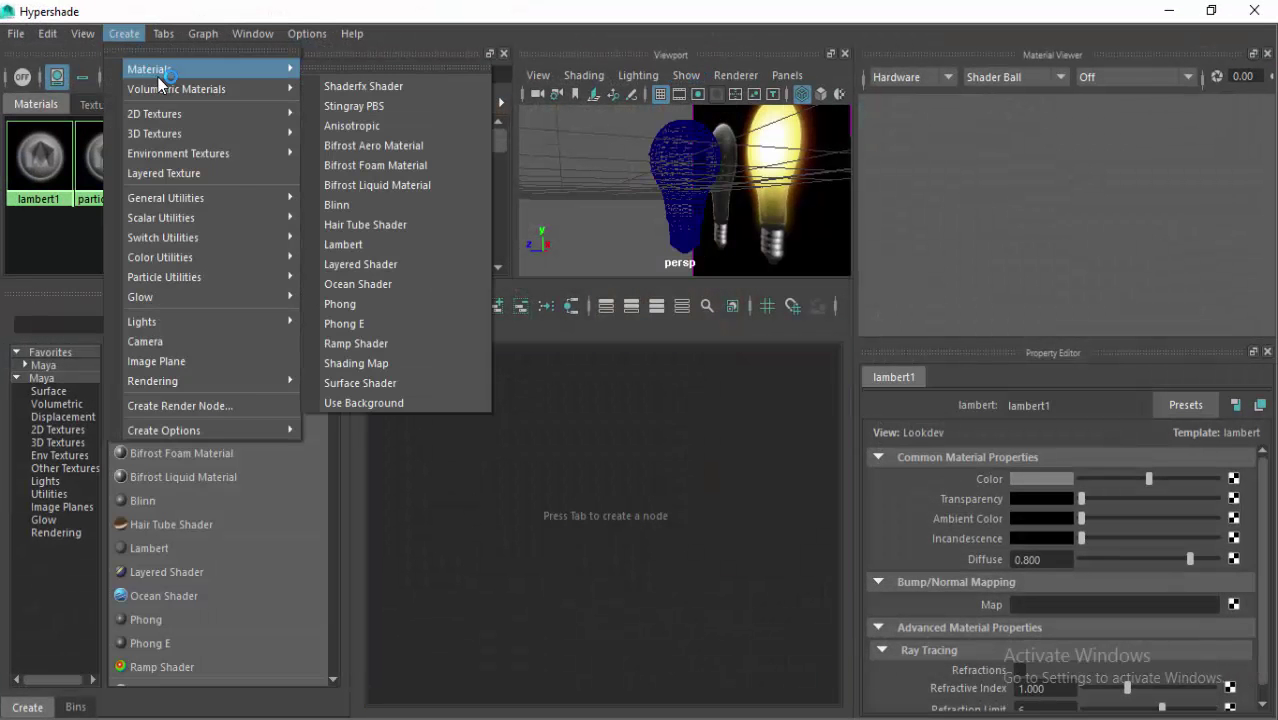
click(372, 210)
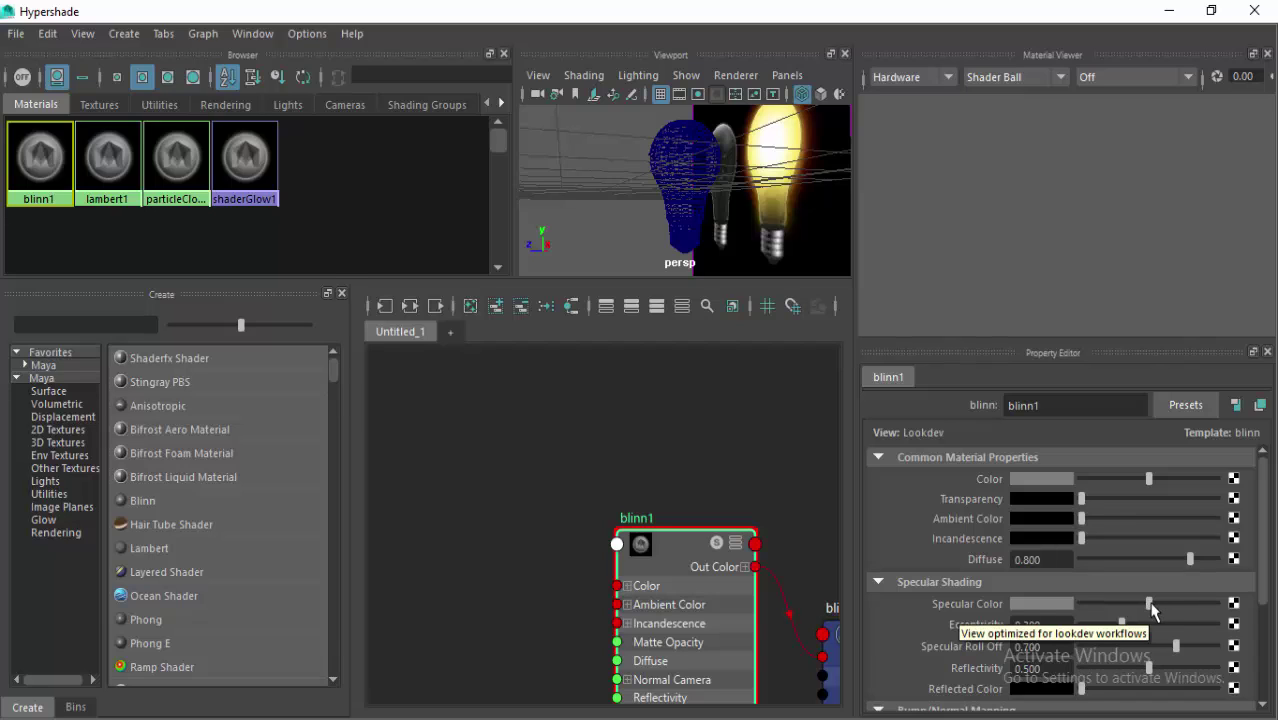
drag(1150, 604, 1187, 604)
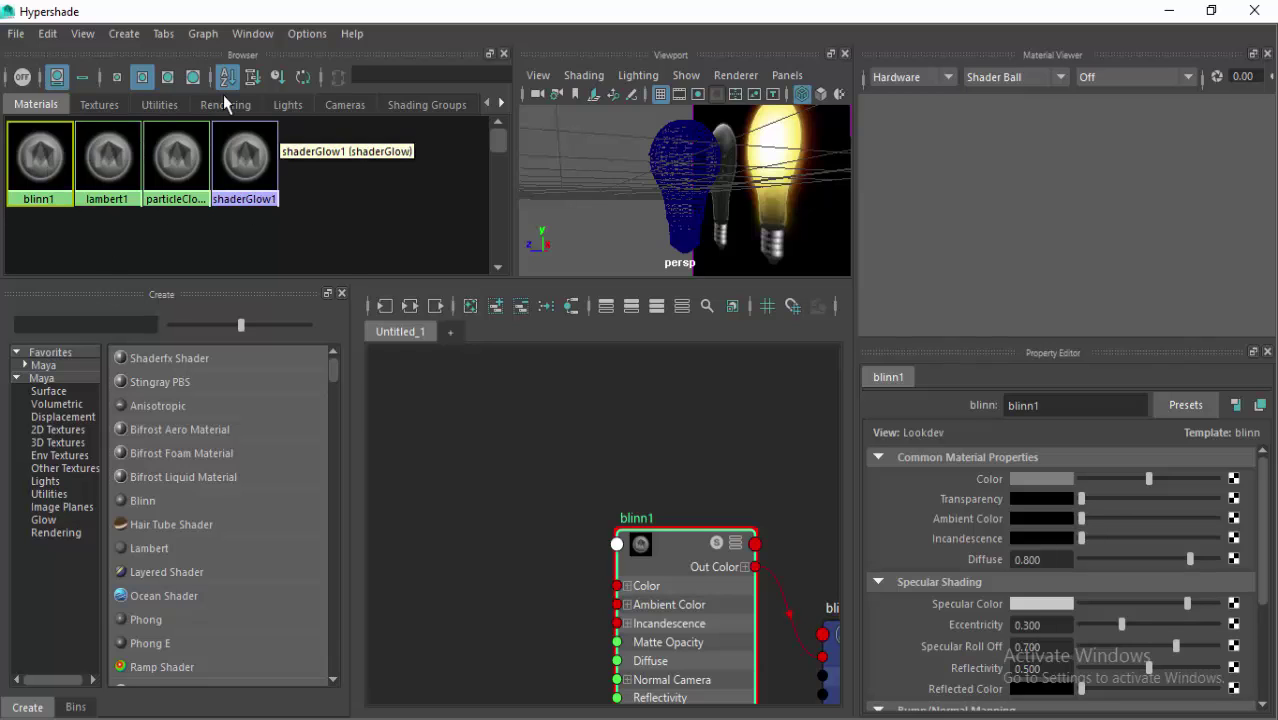
Create lambert2, make it mostly transparent, and set its refractive index to 1.4
click(124, 33)
mouse_move(149, 69)
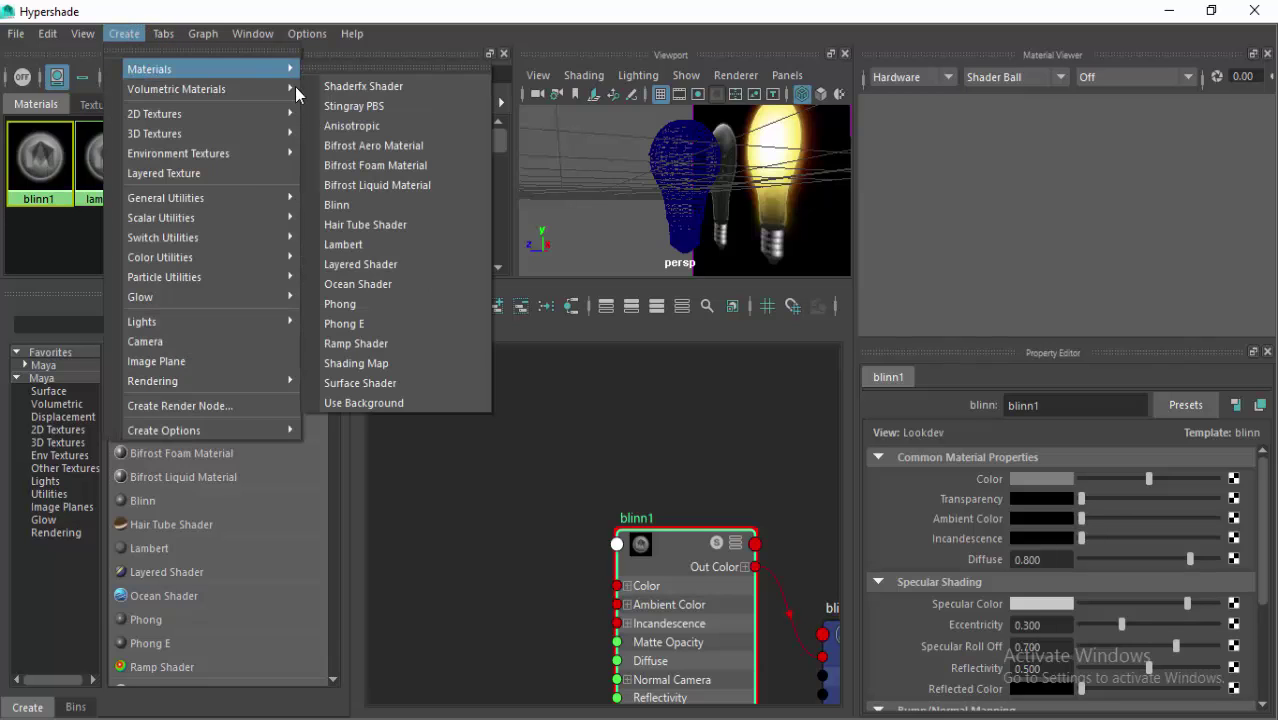
click(371, 243)
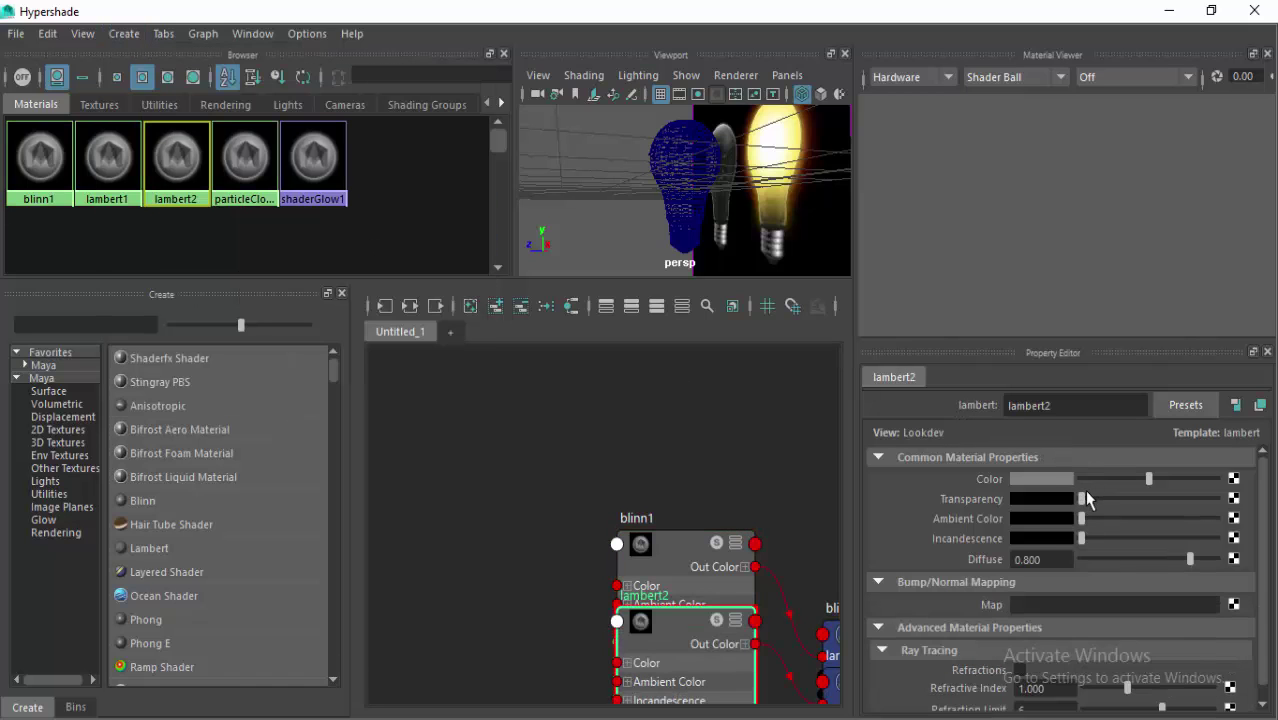
drag(1086, 495, 1182, 499)
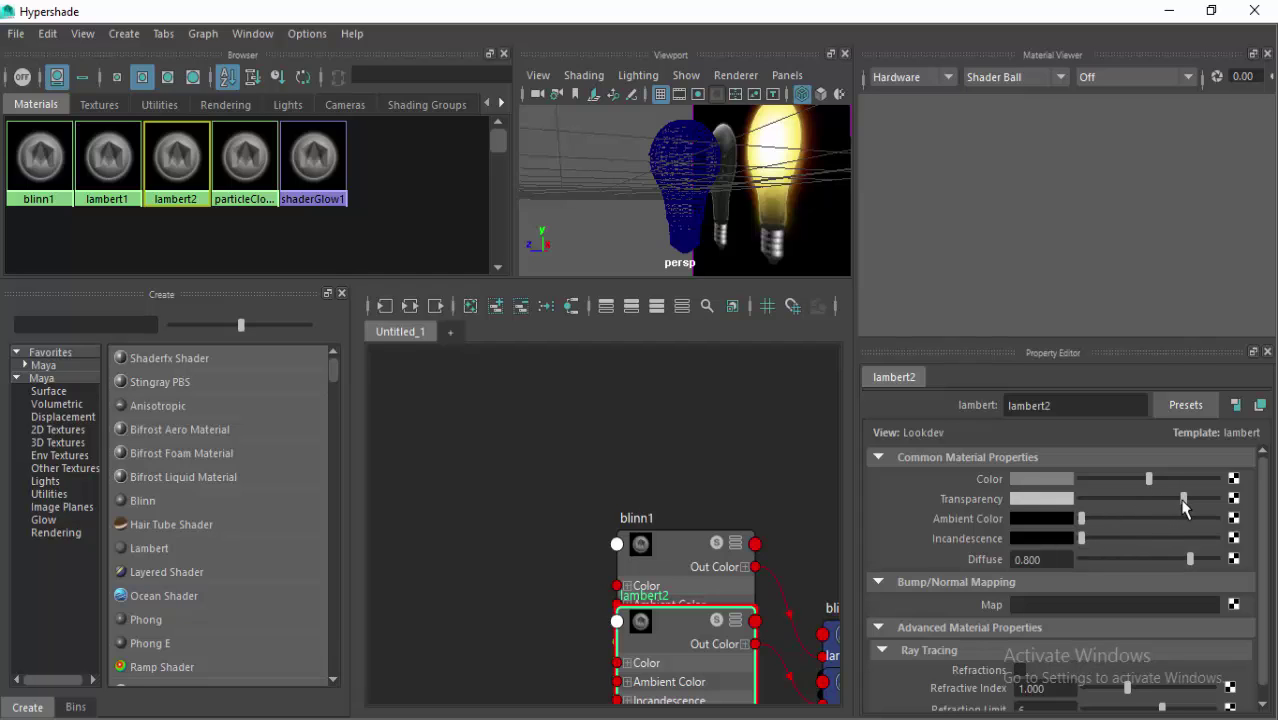
scroll(1134, 582, down, 1)
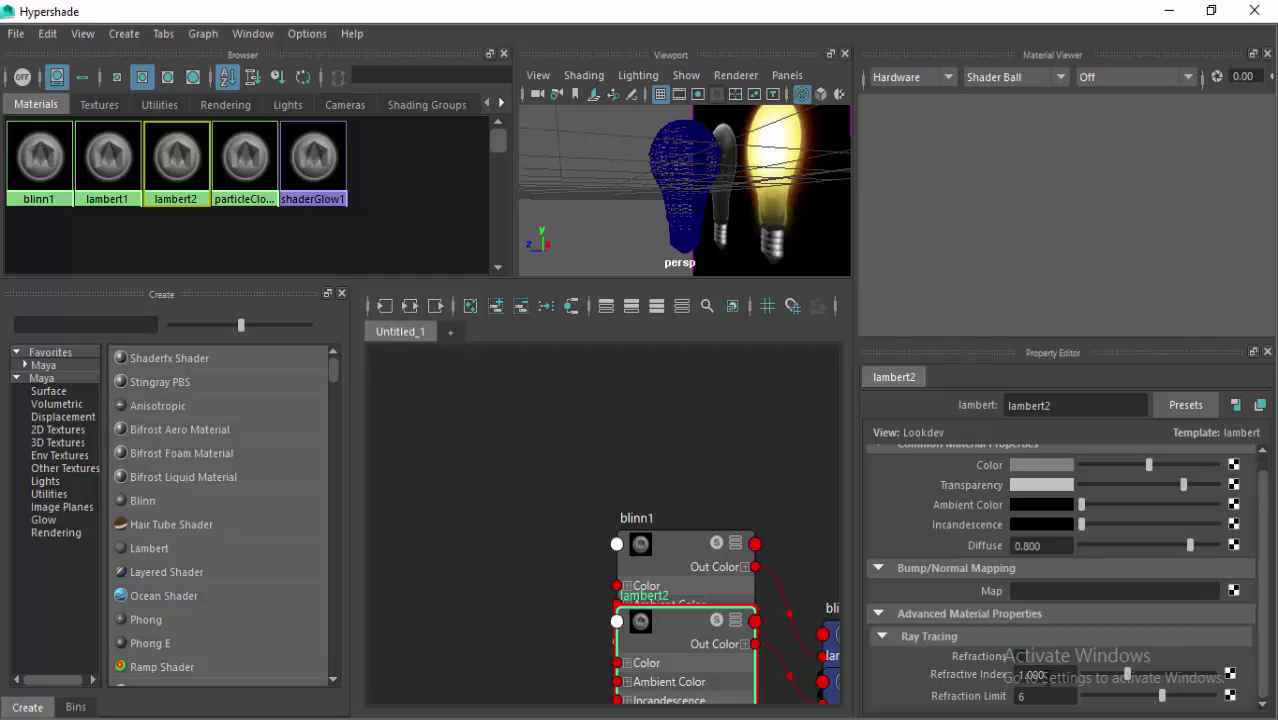
click(1040, 675)
text(1.4)
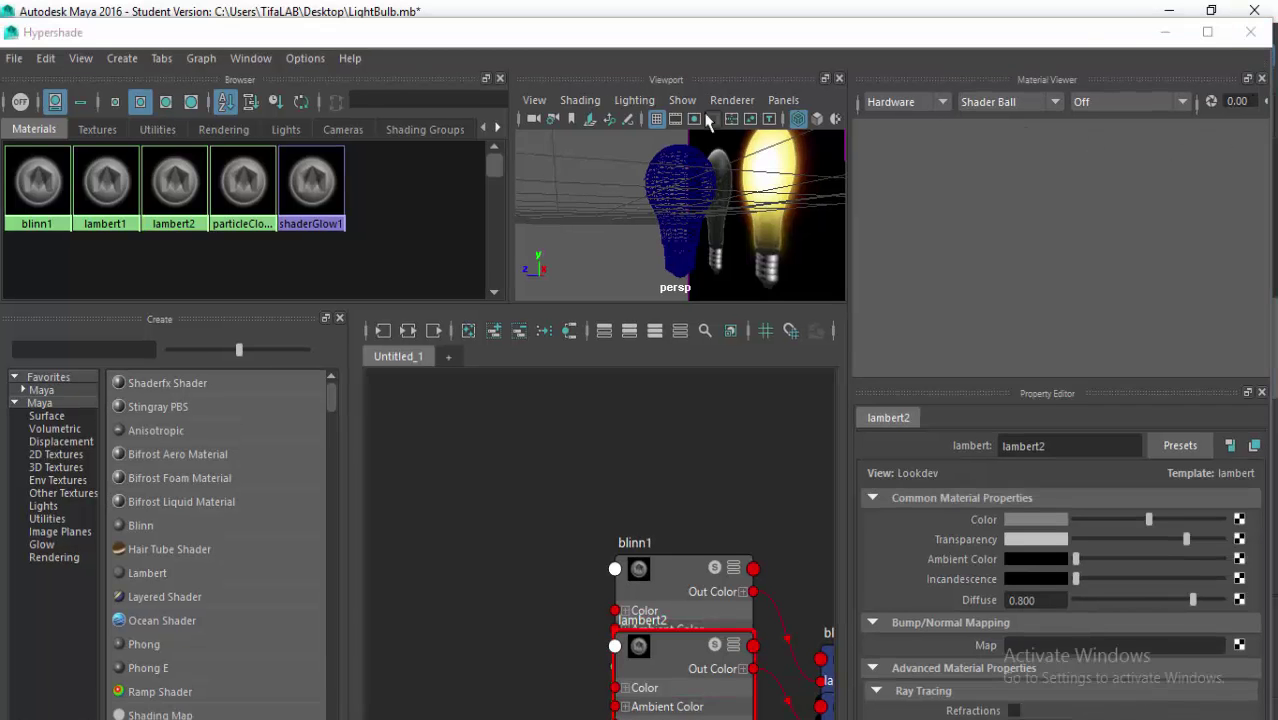
Enlarge the Hypershade viewport and switch it to the side view
click(343, 276)
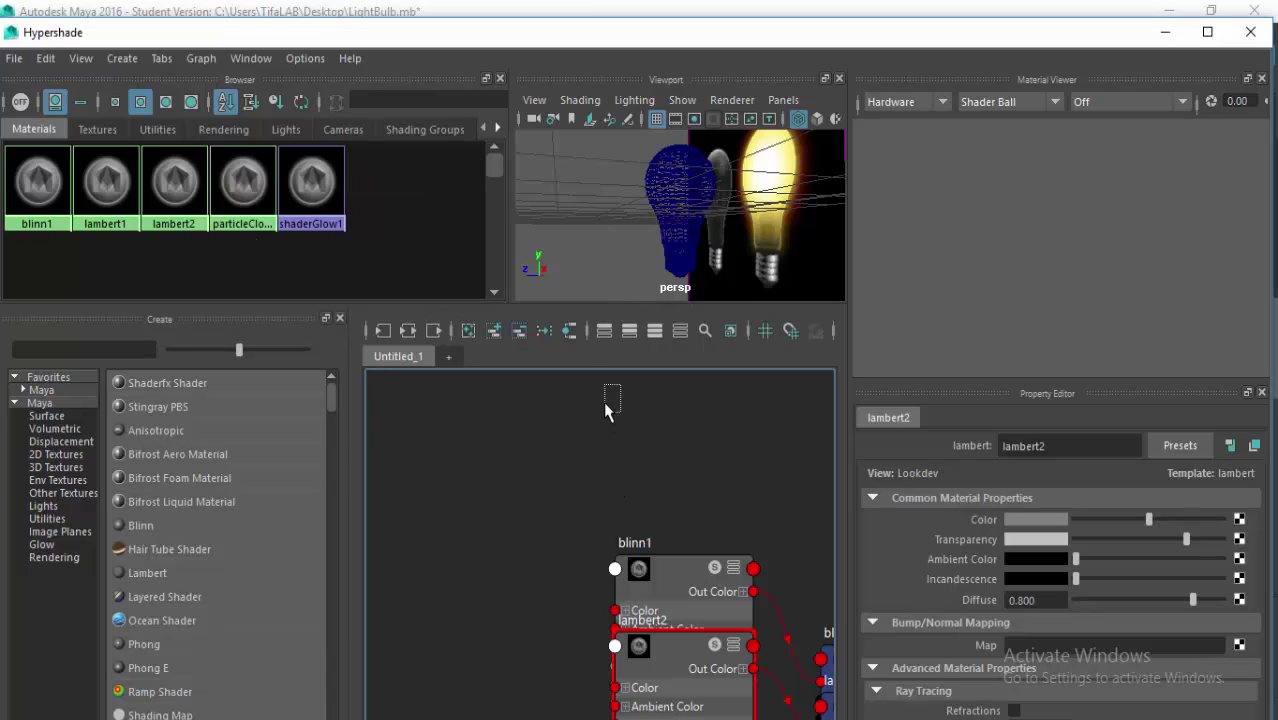
drag(615, 304, 616, 585)
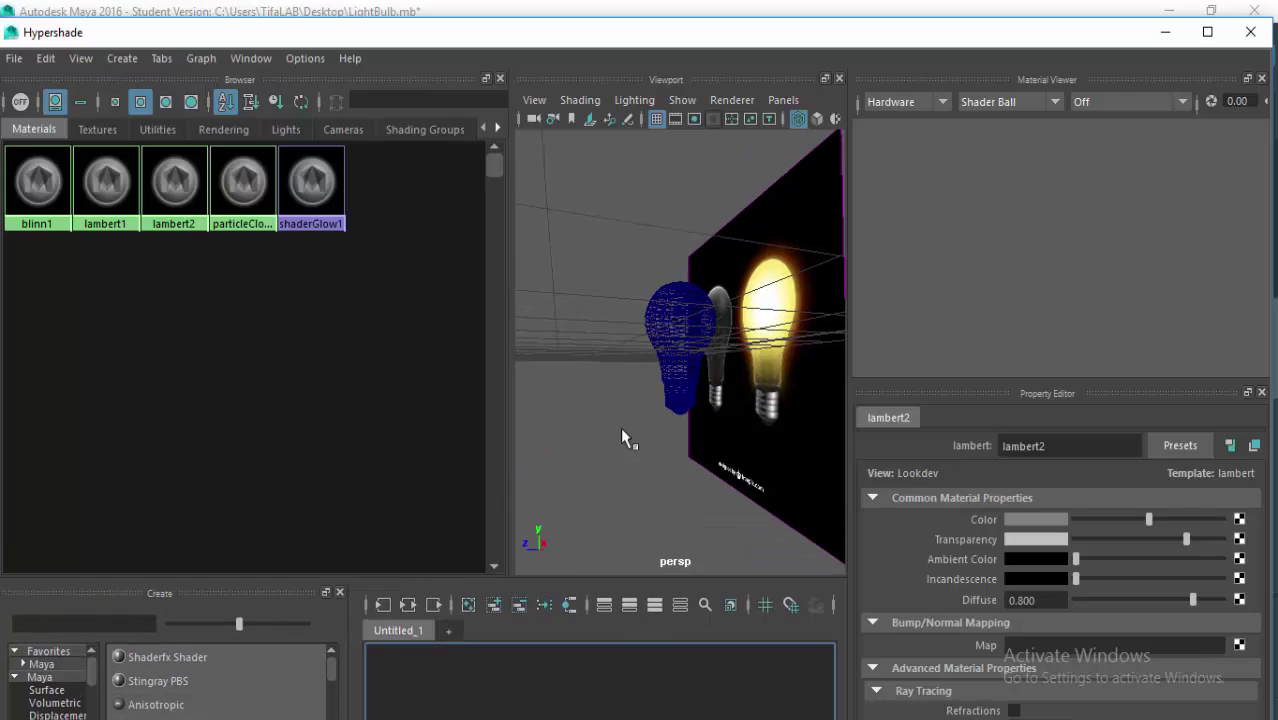
key(space)
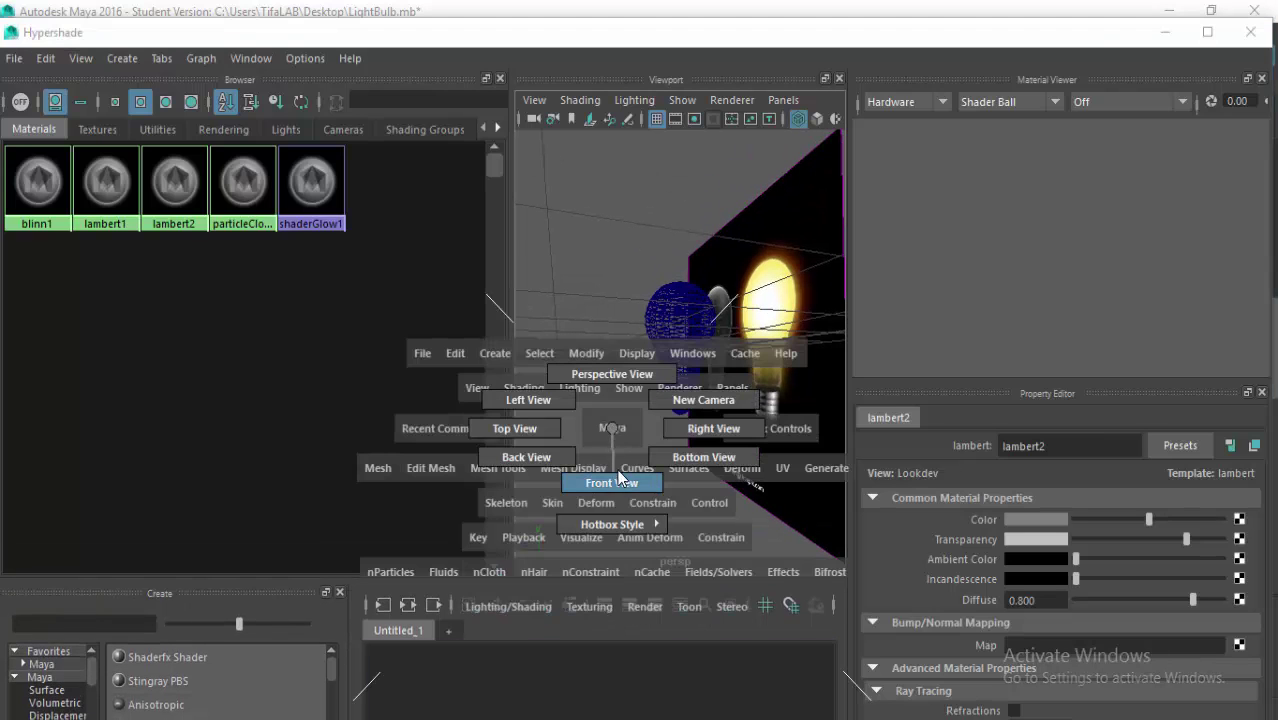
drag(675, 427, 669, 423)
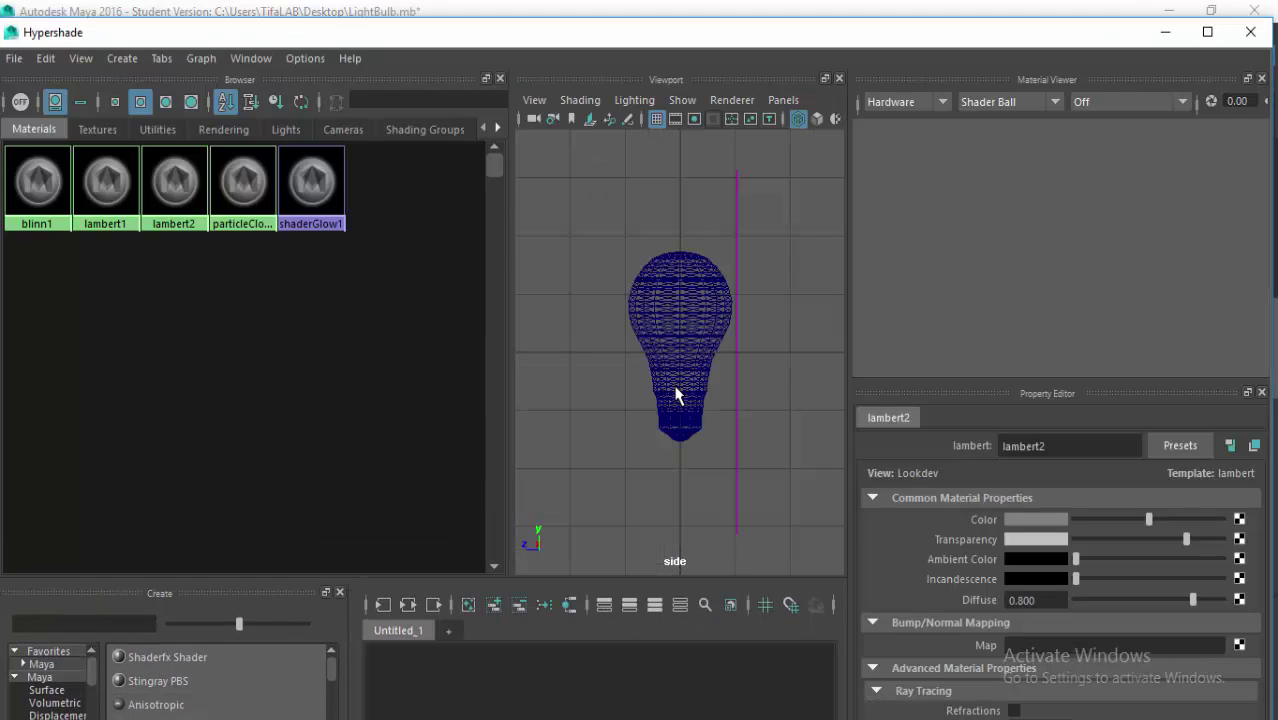
scroll(675, 395, up, 5)
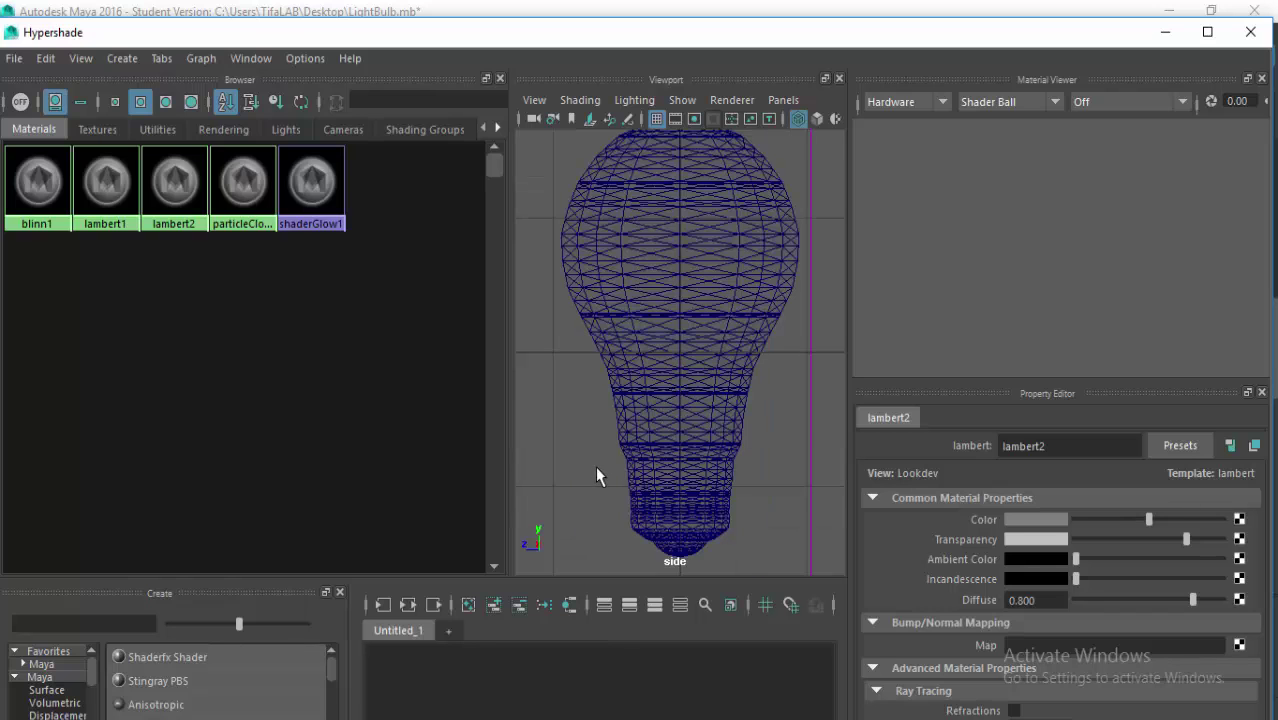
Assign blinn1 to the bulb's screw base faces
right_drag(642, 451, 635, 243)
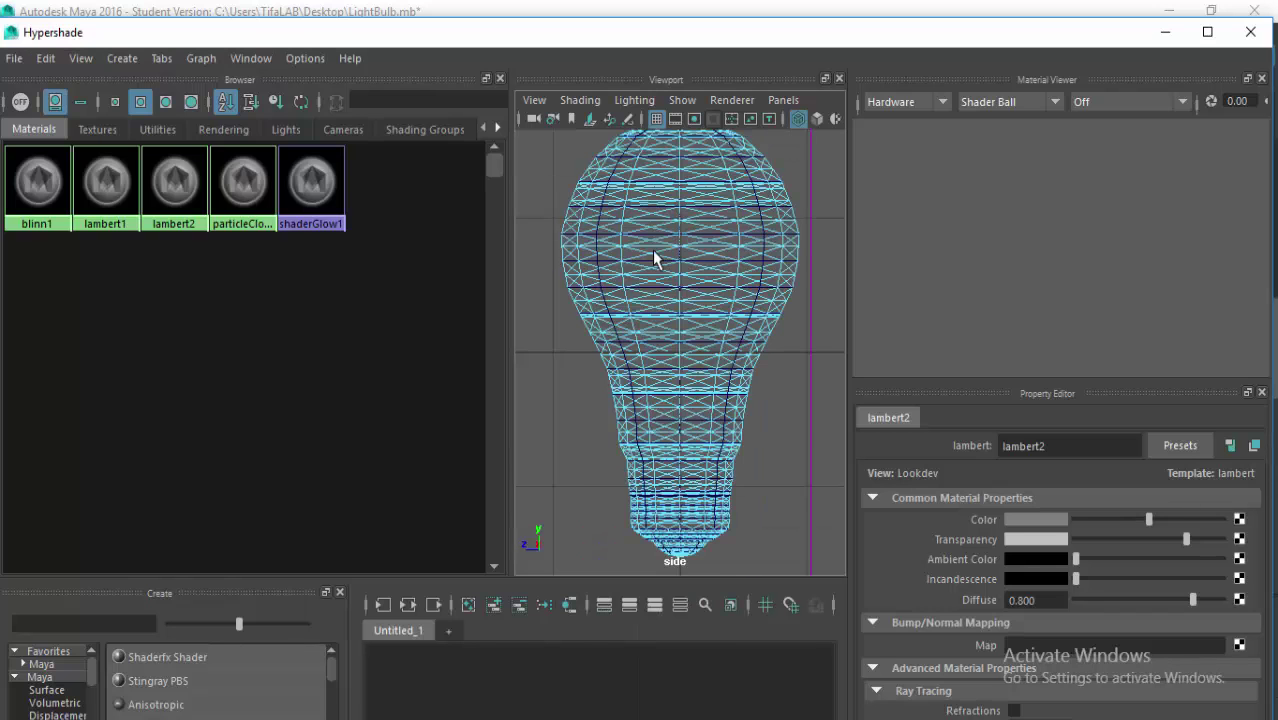
drag(600, 455, 764, 578)
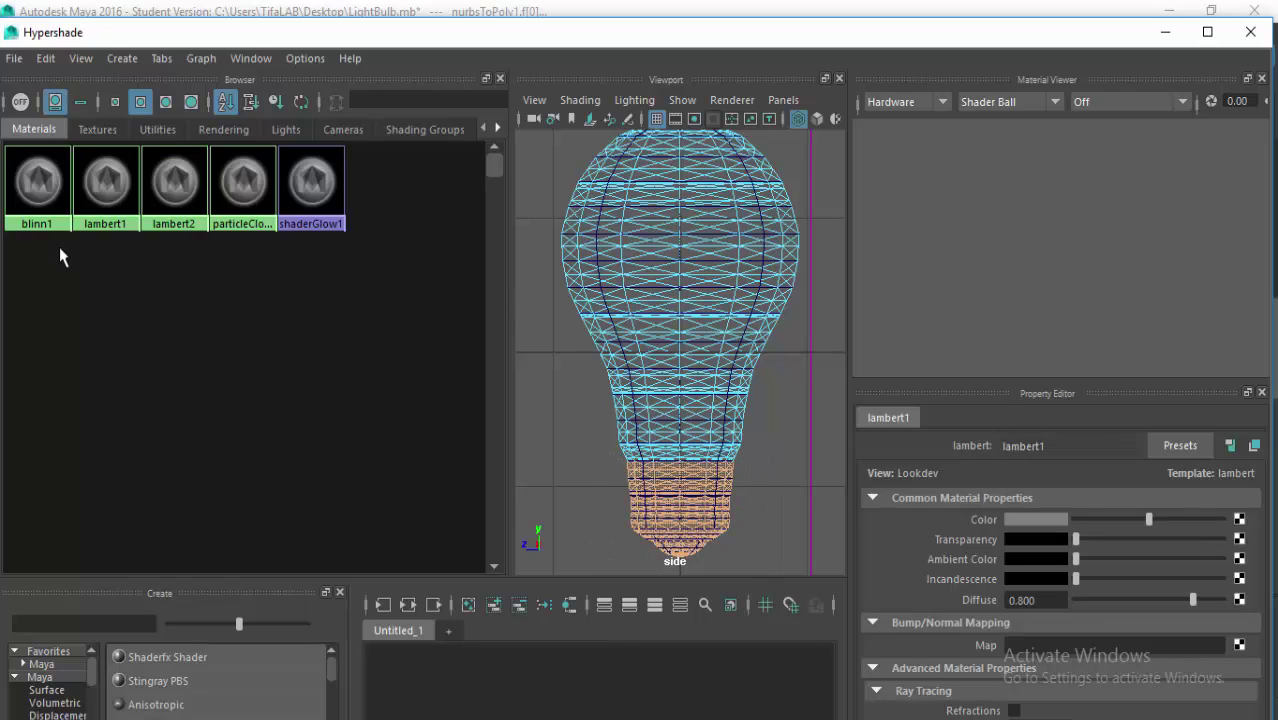
right_drag(40, 203, 118, 140)
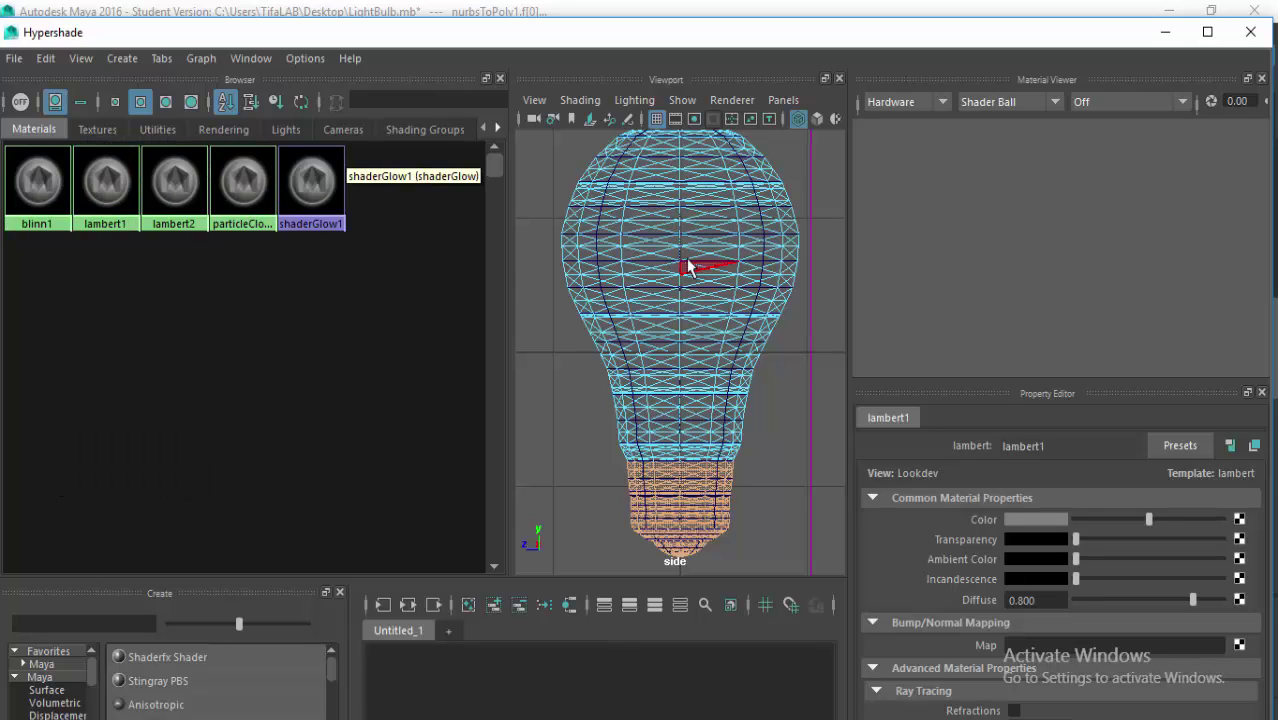
click(766, 433)
Assign lambert2 to all the glass faces above the base and close Hypershade
scroll(708, 272, down, 5)
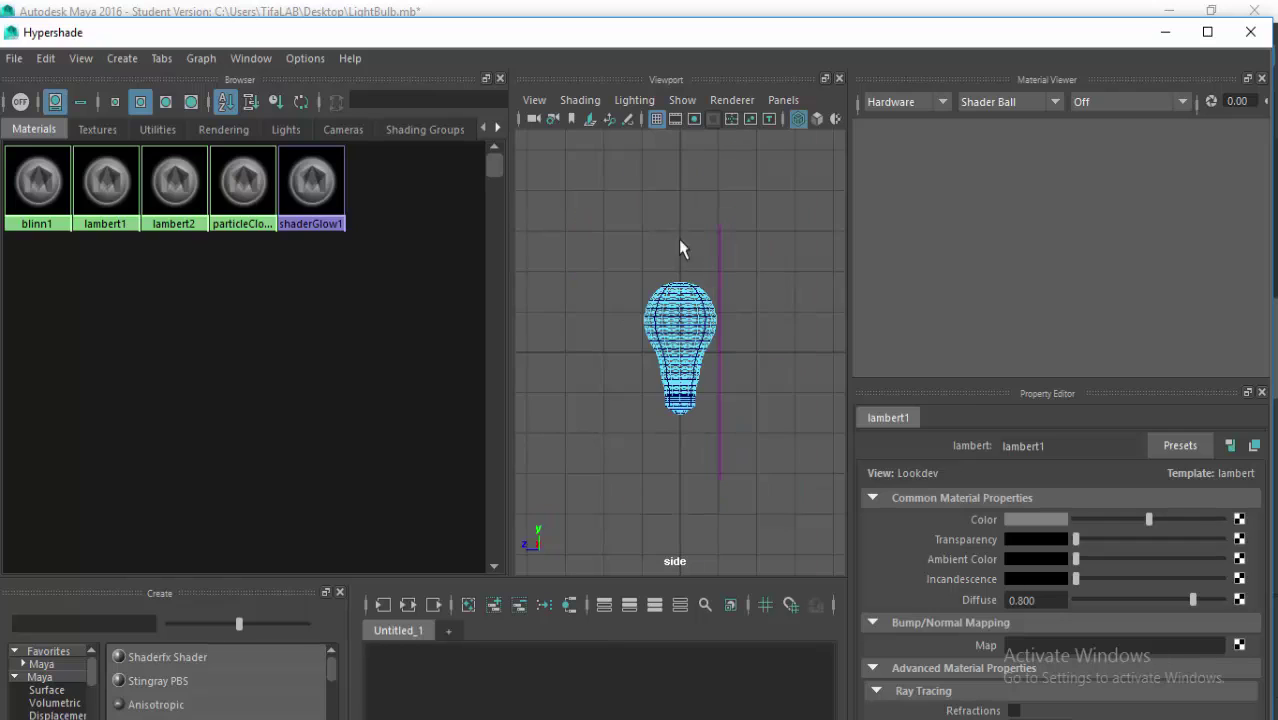
drag(618, 265, 690, 356)
scroll(695, 370, up, 2)
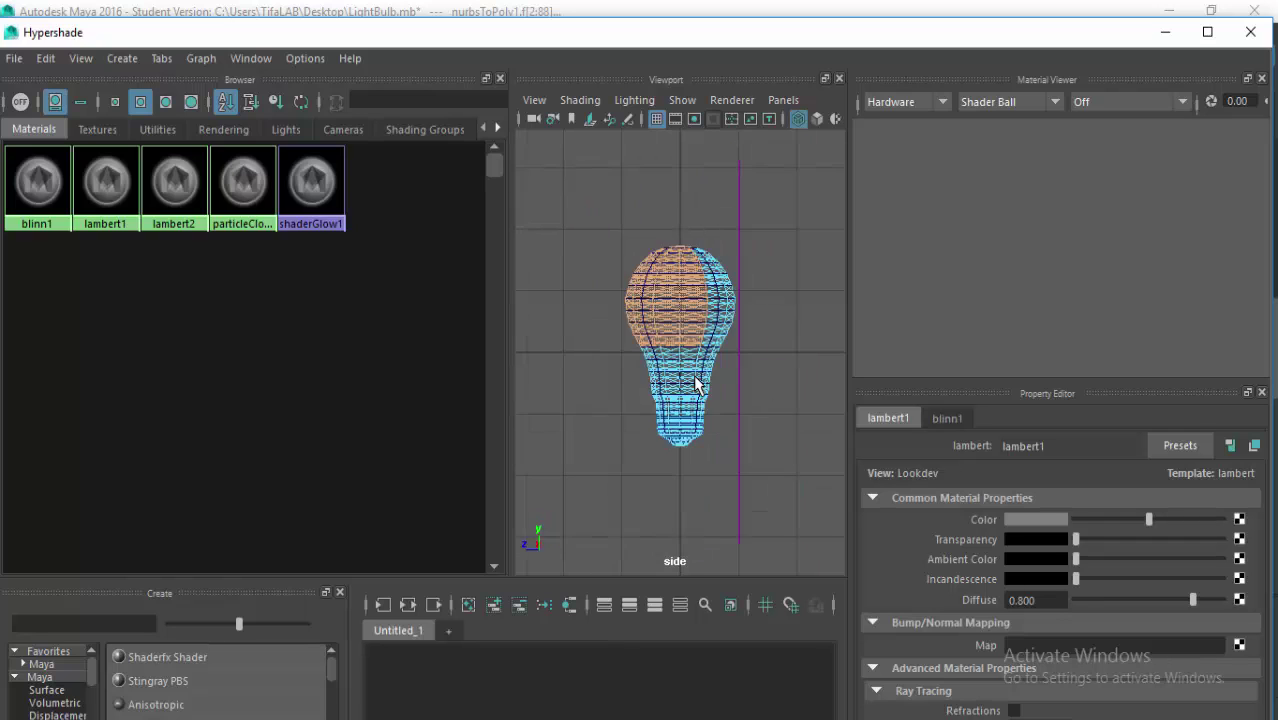
scroll(706, 413, up, 3)
click(759, 461)
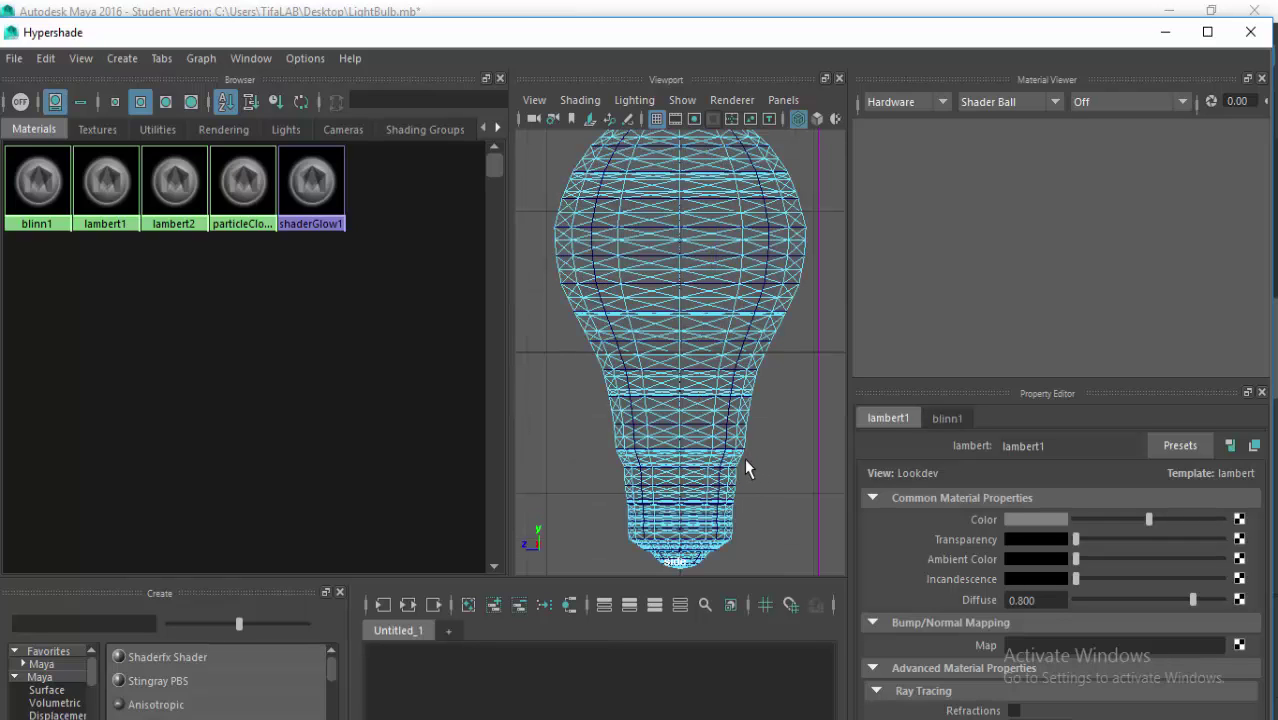
mouse_move(814, 462)
mouse_down()
mouse_move(575, 440)
mouse_move(519, 130)
mouse_up()
scroll(560, 160, down, 3)
right_drag(166, 204, 140, 137)
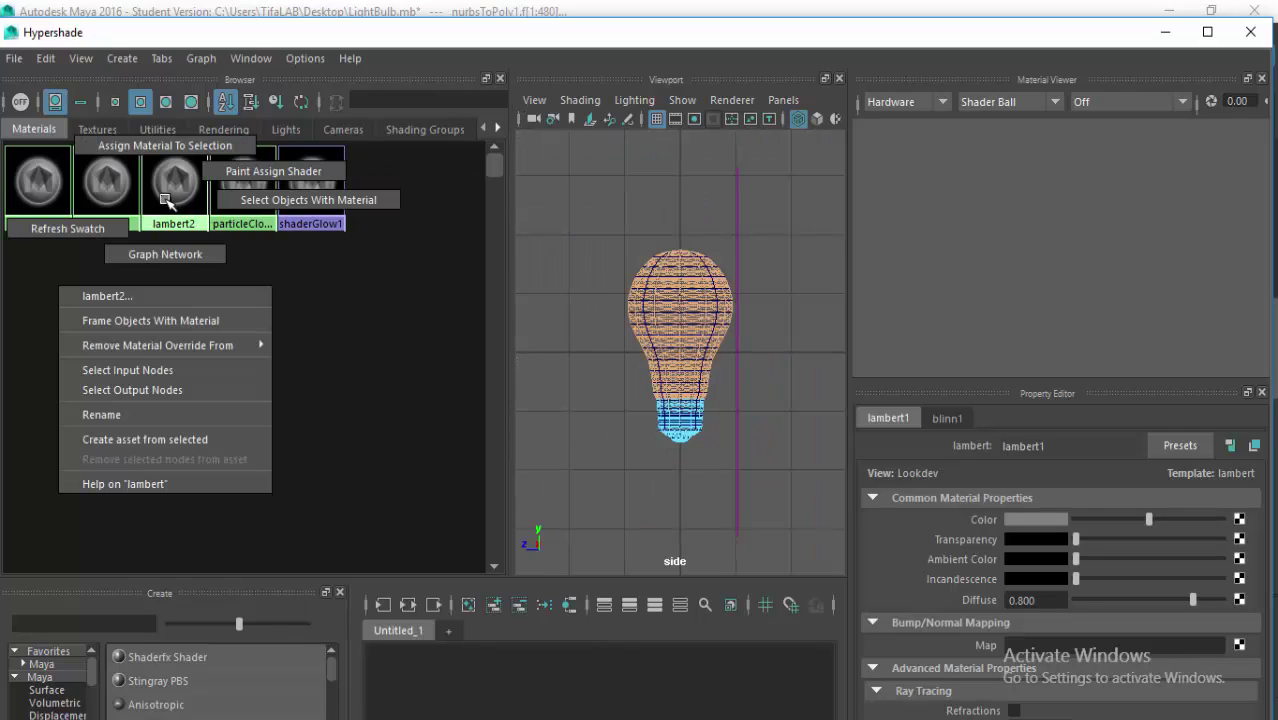
click(143, 146)
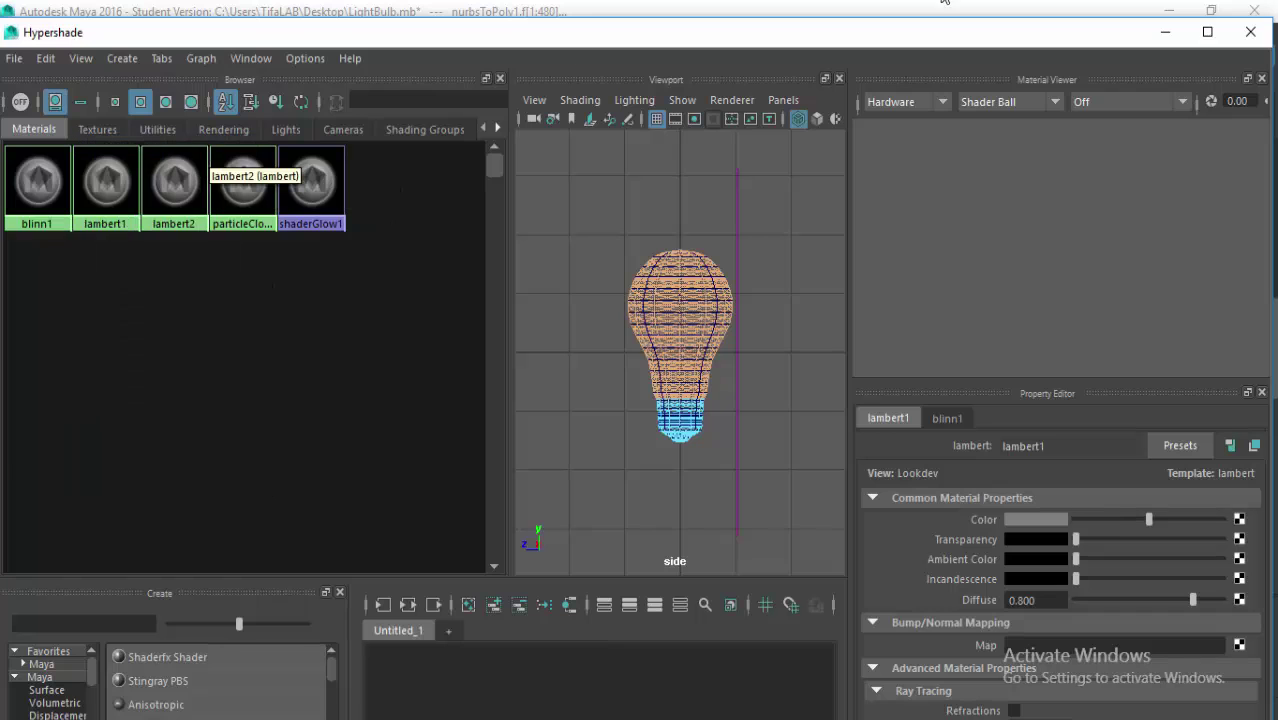
click(1240, 45)
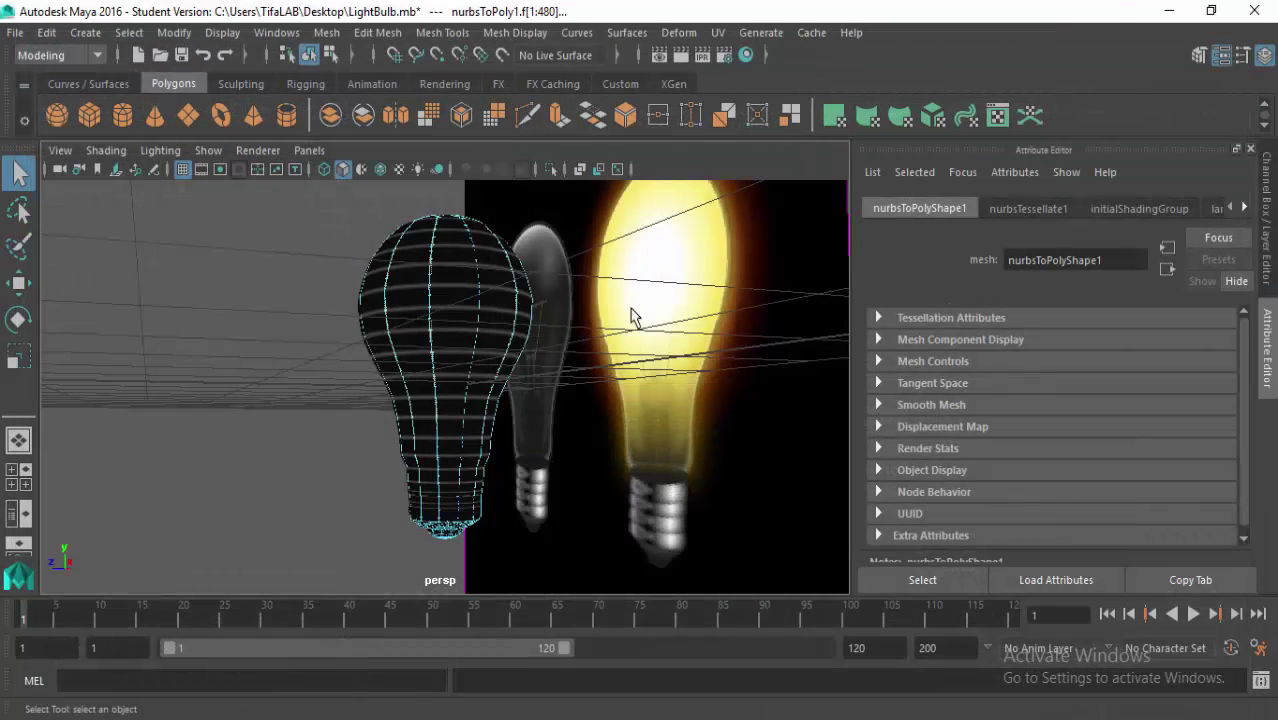
Select nurbsToPoly1 in the Outliner and move it left along X
mouse_move(630, 317)
alt+mouse_down()
mouse_move(583, 411)
mouse_move(530, 415)
alt+mouse_up()
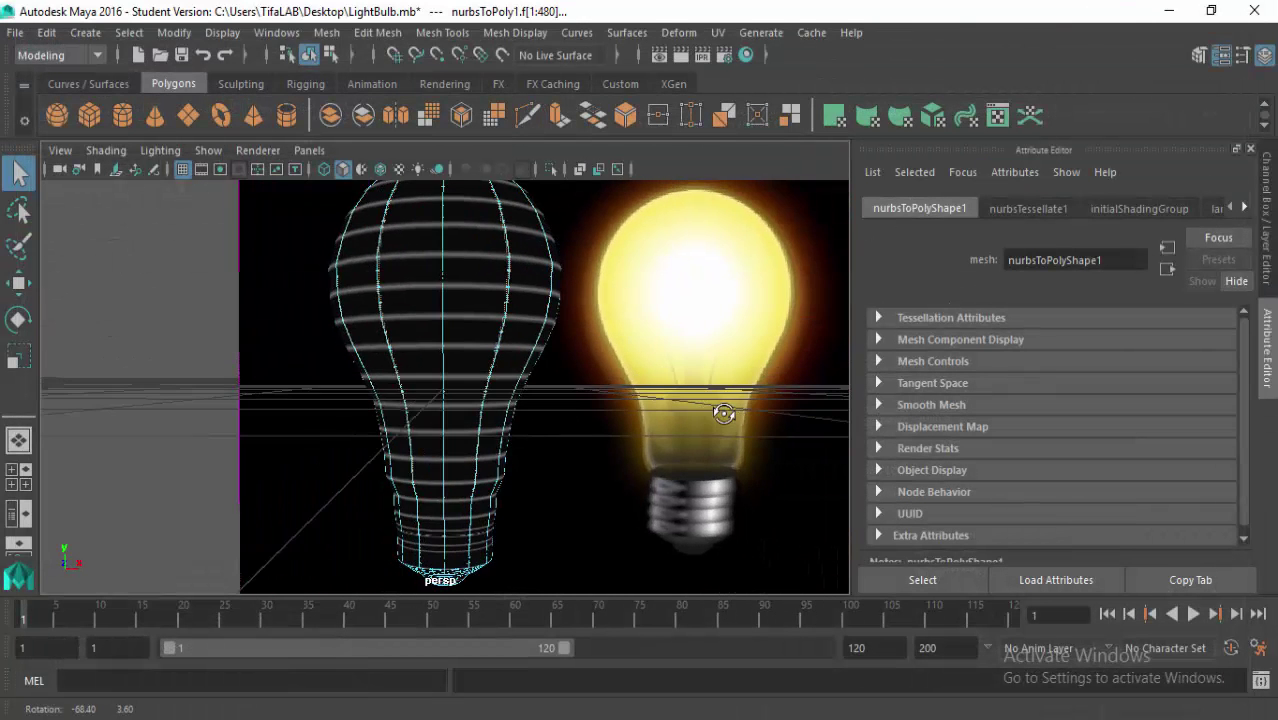
click(26, 514)
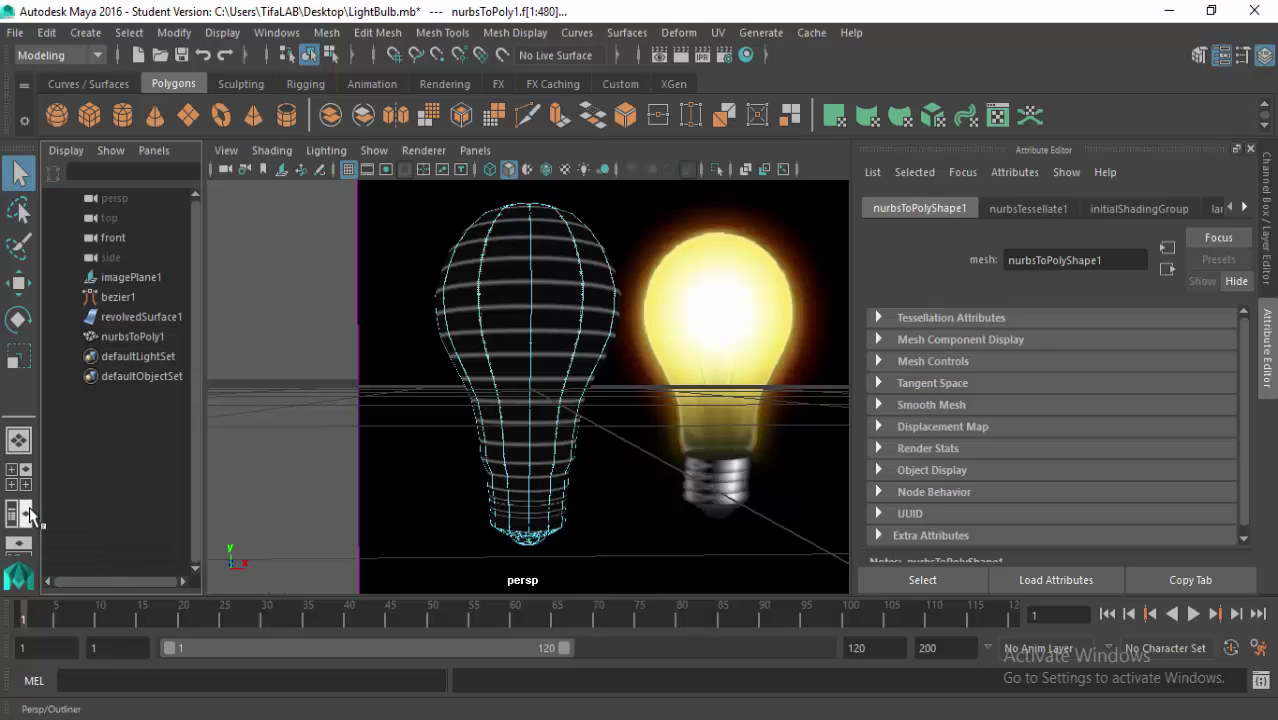
click(125, 317)
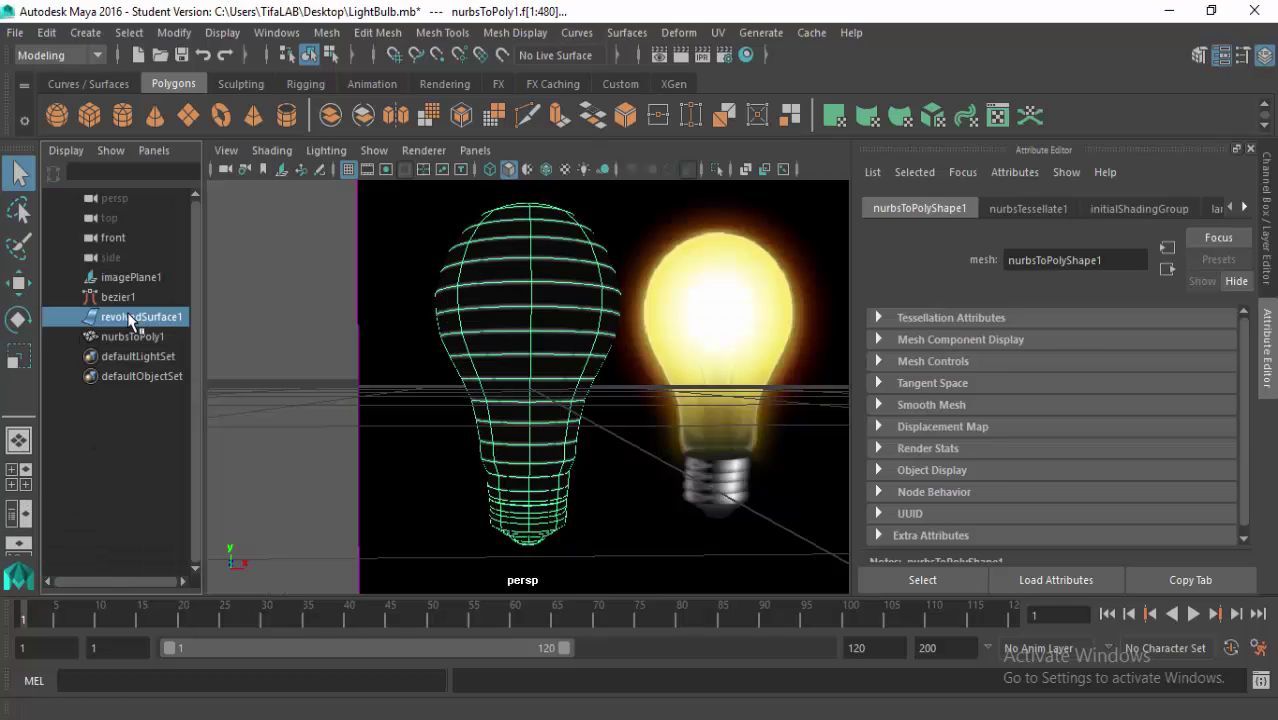
click(124, 338)
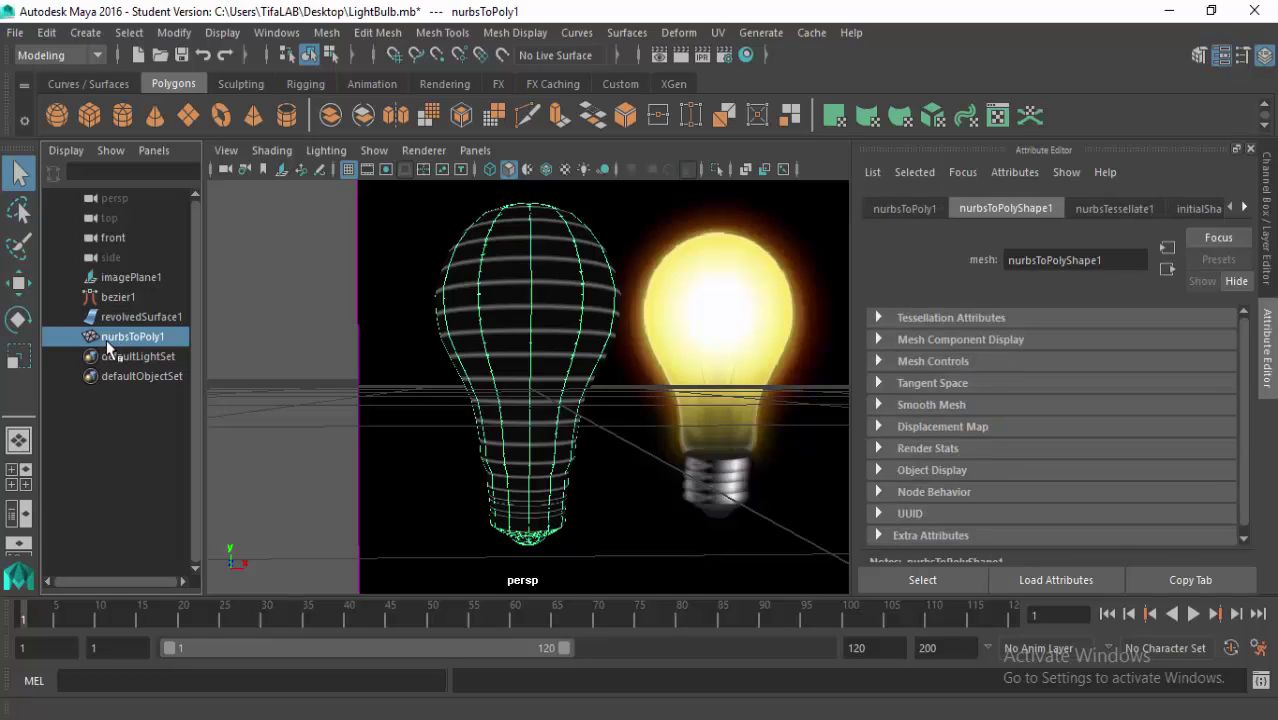
key(w)
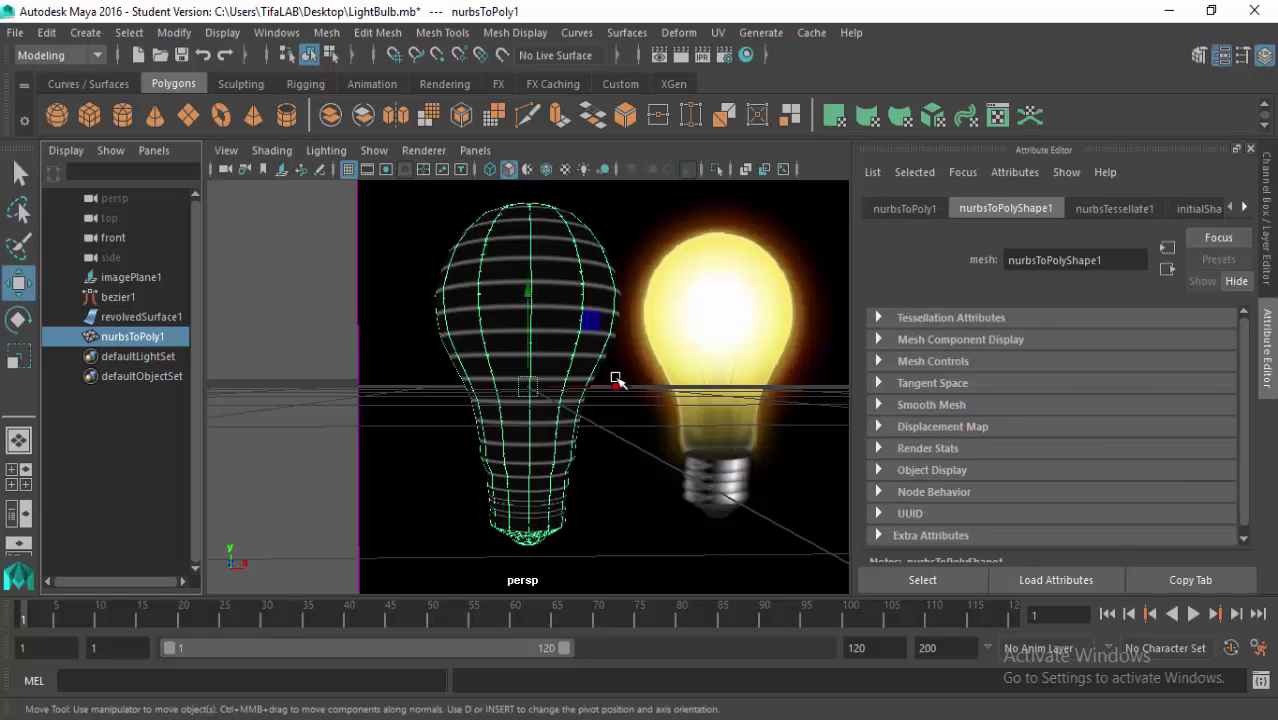
drag(618, 388, 463, 400)
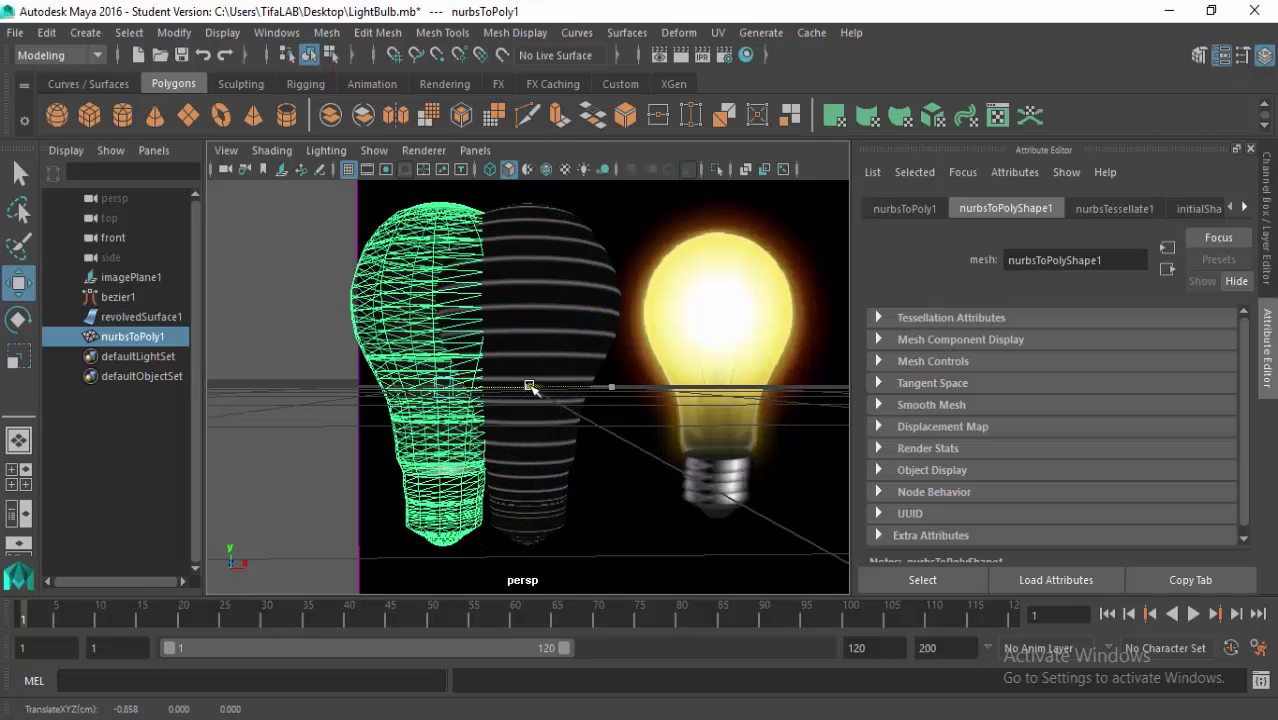
Select imagePlane1 and orbit to view the bulb mesh beside the reference
click(433, 424)
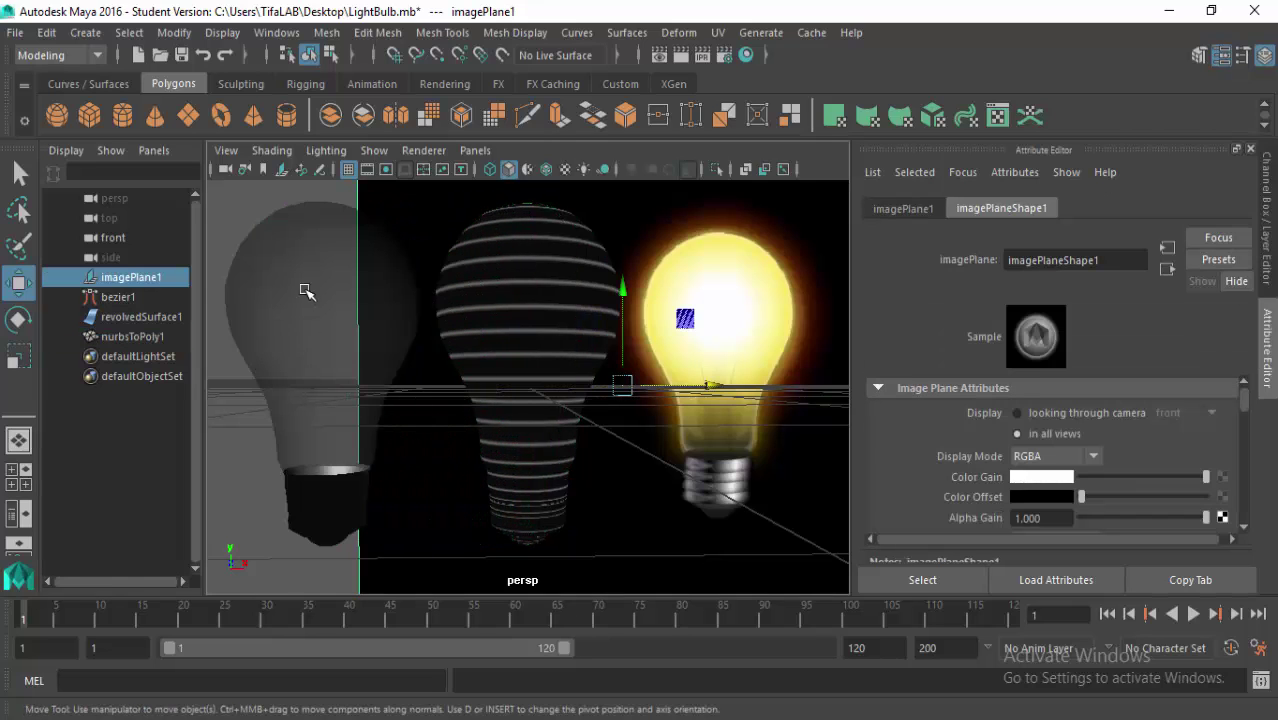
click(306, 424)
click(431, 490)
mouse_move(325, 463)
alt+mouse_down()
mouse_move(431, 442)
mouse_move(536, 391)
mouse_move(621, 424)
mouse_move(367, 480)
mouse_move(522, 471)
mouse_move(668, 435)
mouse_move(345, 465)
mouse_move(400, 392)
mouse_move(367, 470)
alt+mouse_up()
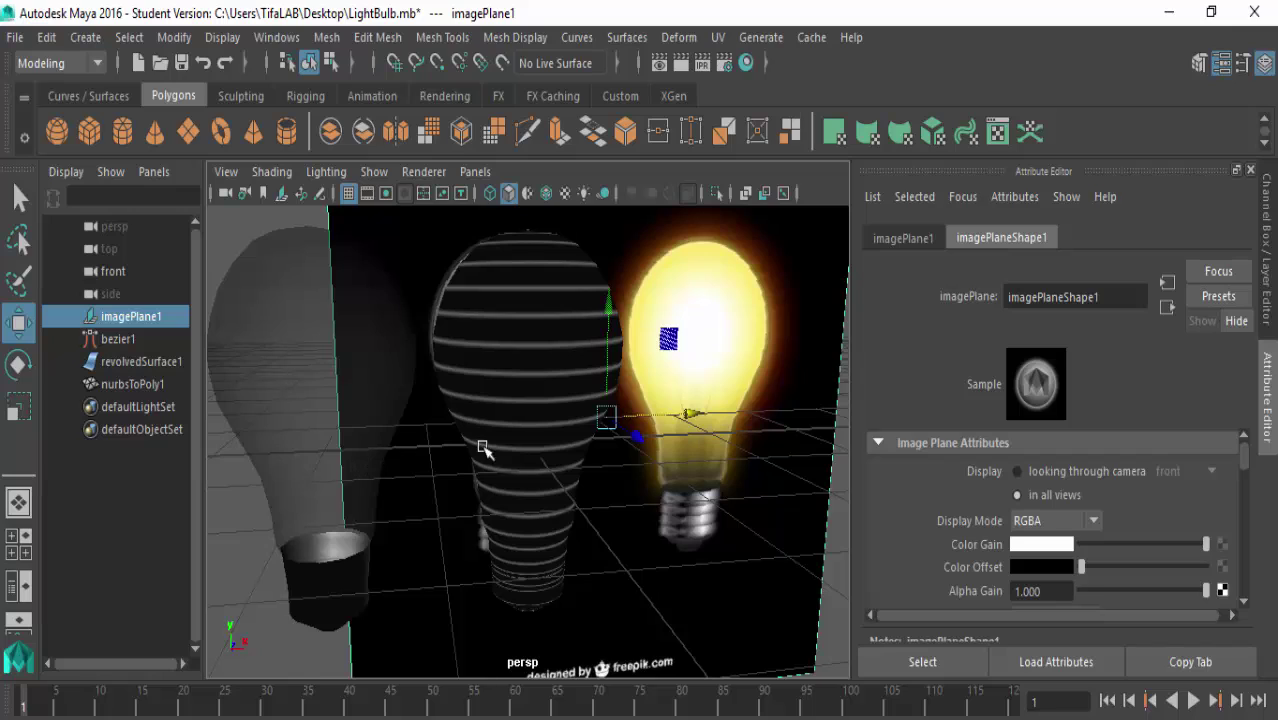